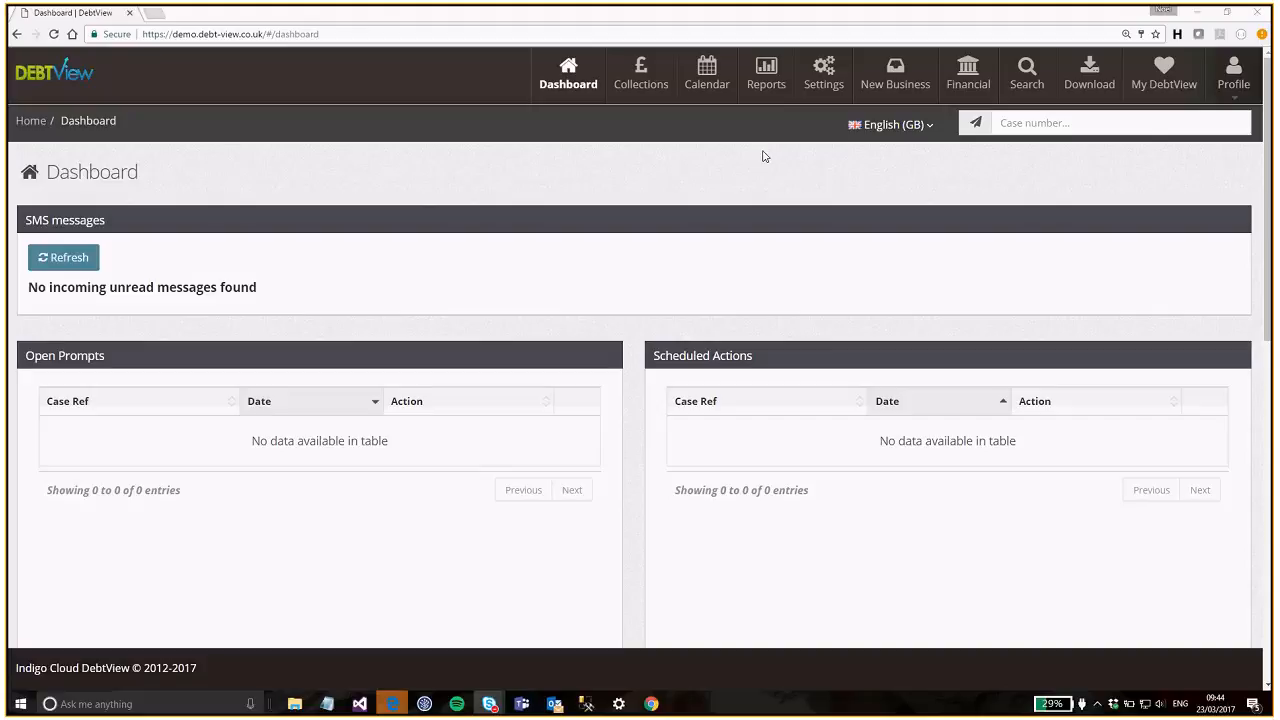
- Open DebtView's Administration page, then start a Windows search for an application
left_click(828, 82)
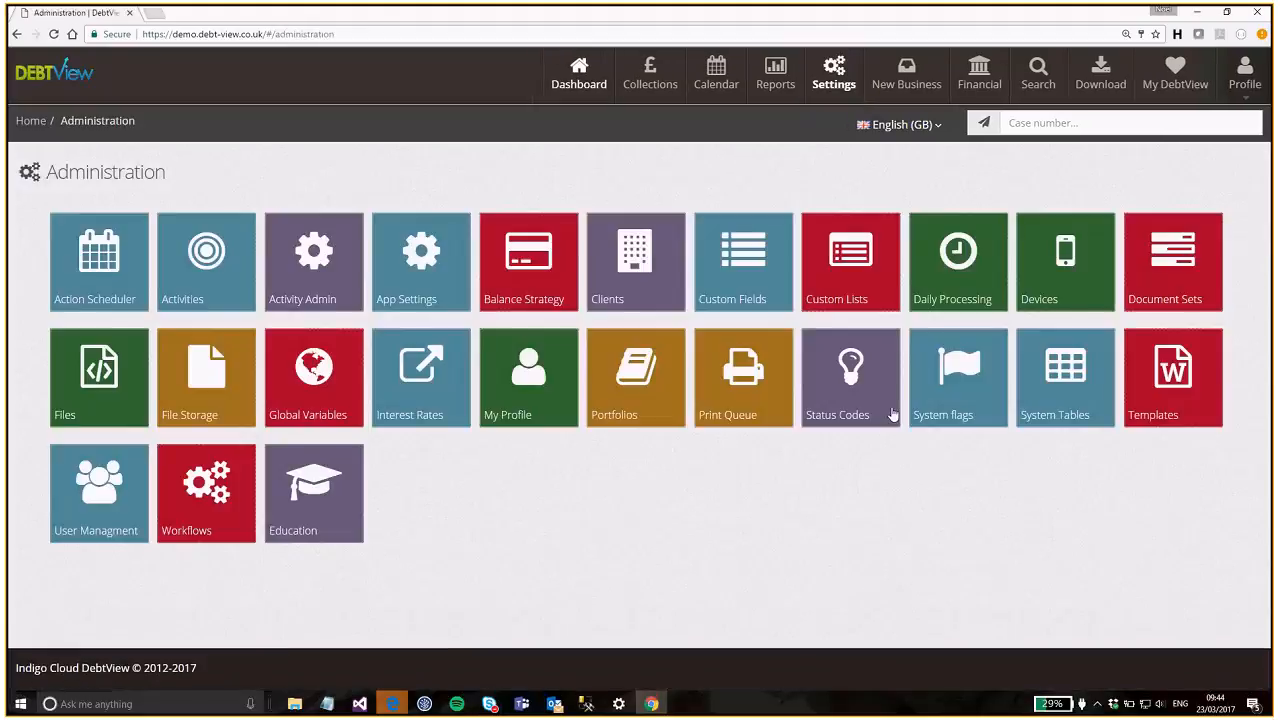
left_click(214, 704)
- Launch Word 2016 by searching 'word' and open Sample Letter Noel.docx from Recent
type("word")
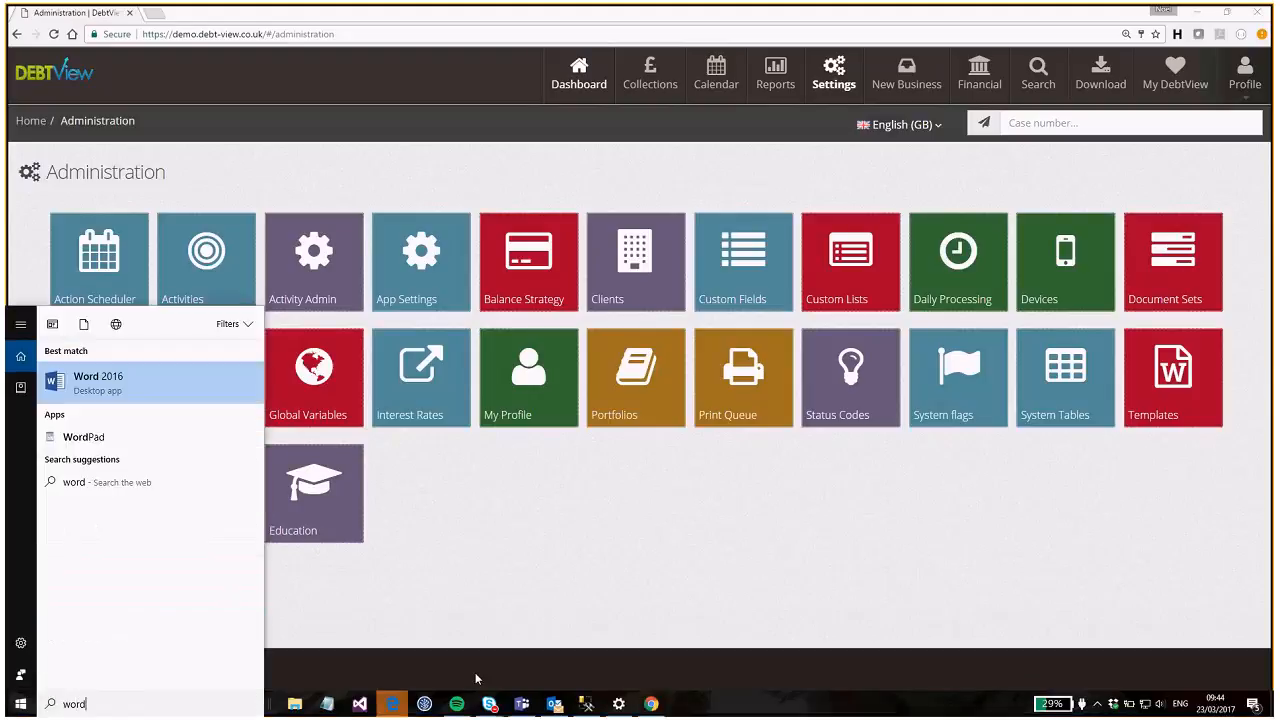
key("Return")
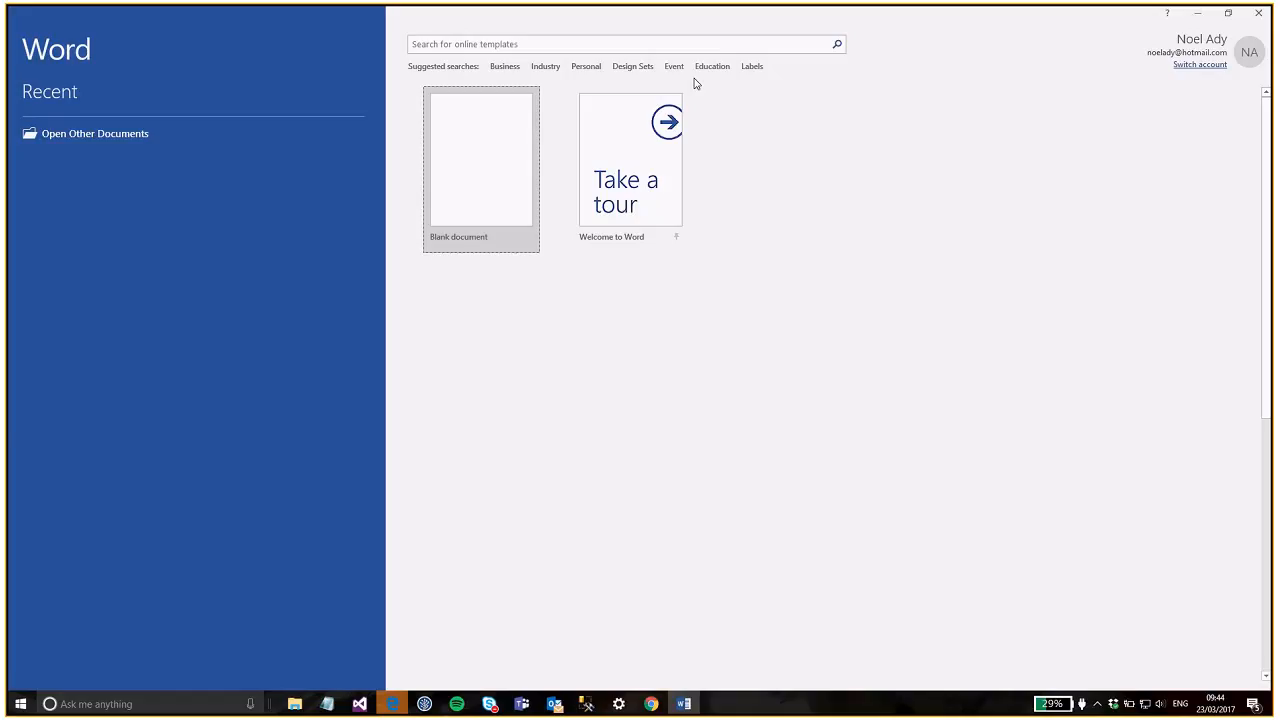
left_click(120, 146)
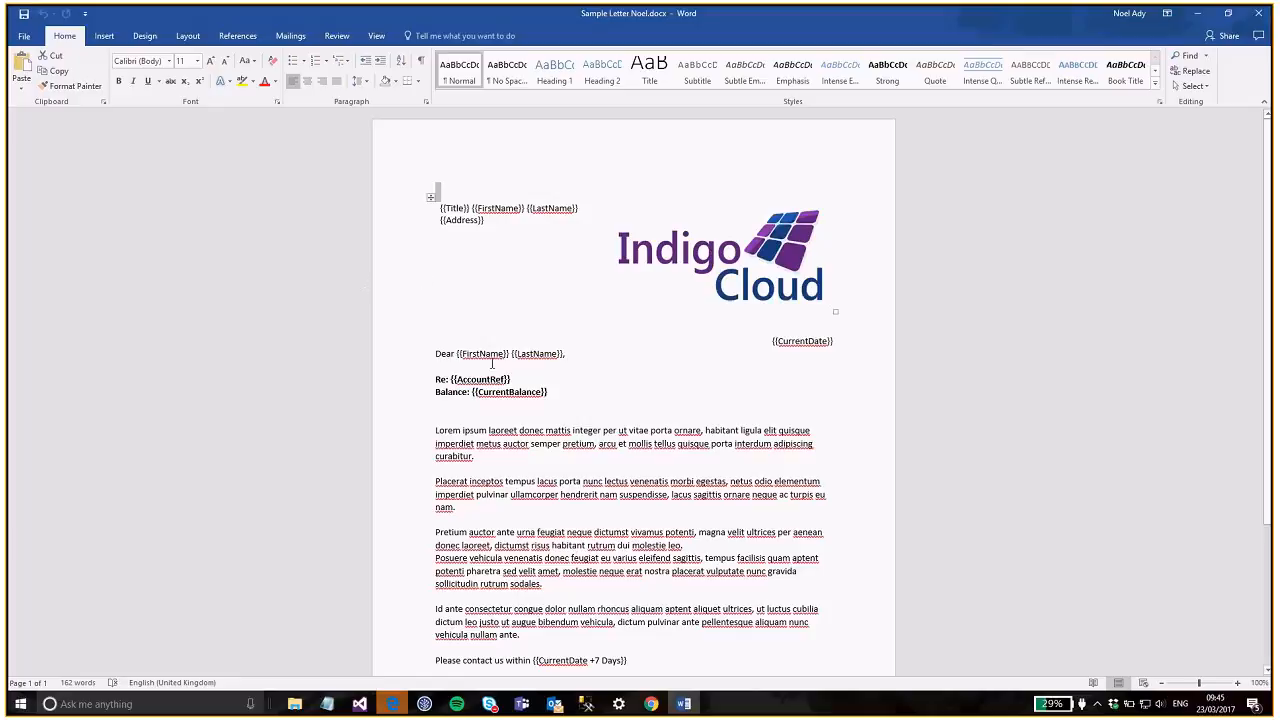
scroll(548, 430, "down", 1)
scroll(545, 464, "up", 1)
left_click(743, 282)
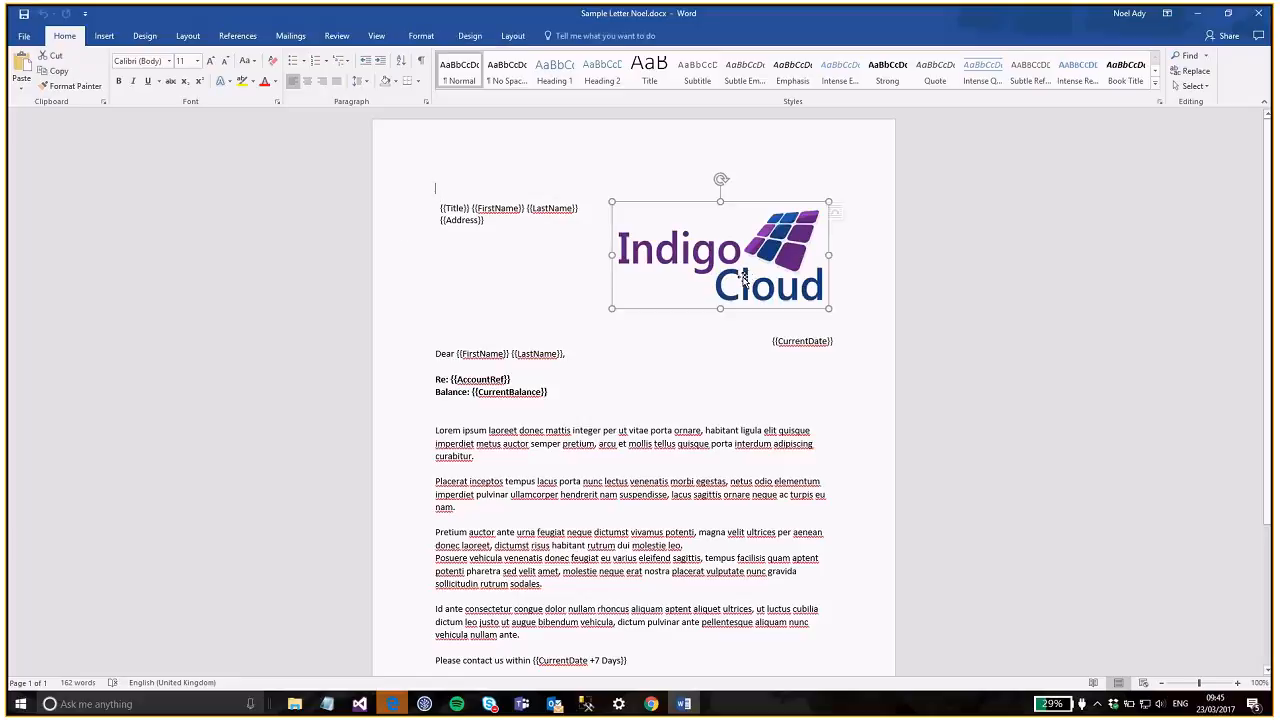
left_click(782, 373)
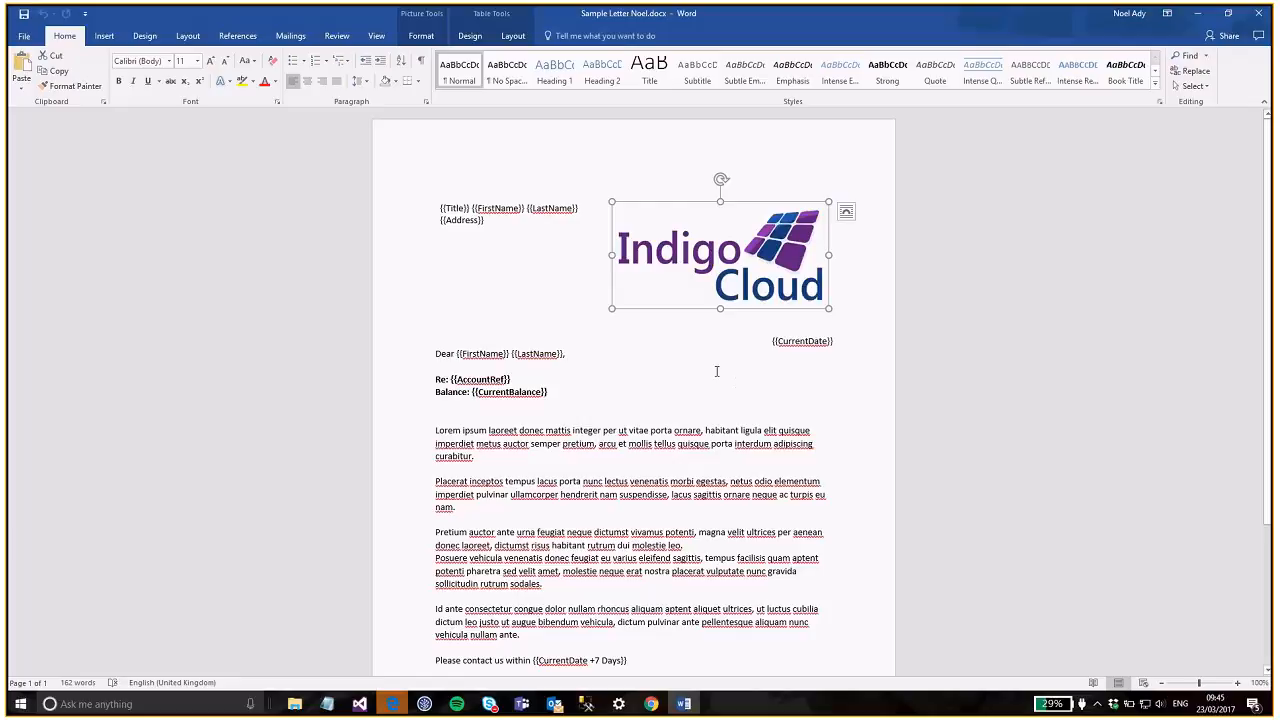
left_click(528, 318)
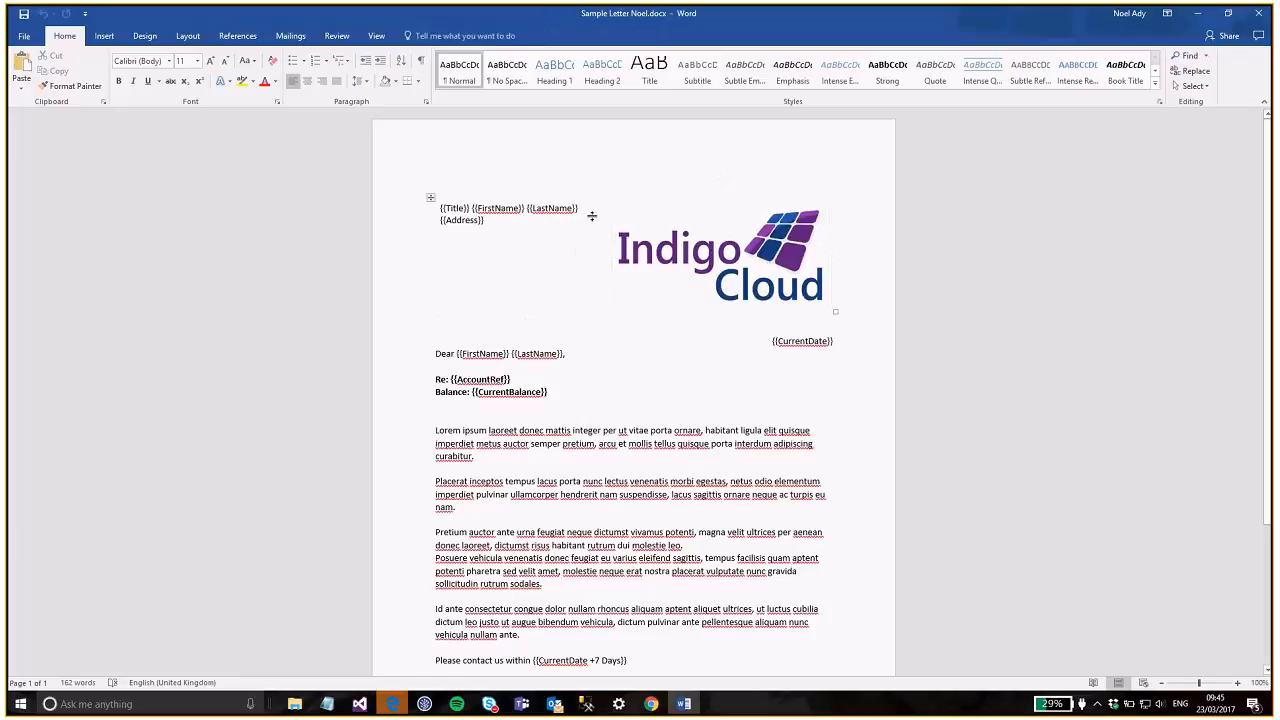
left_click(547, 235)
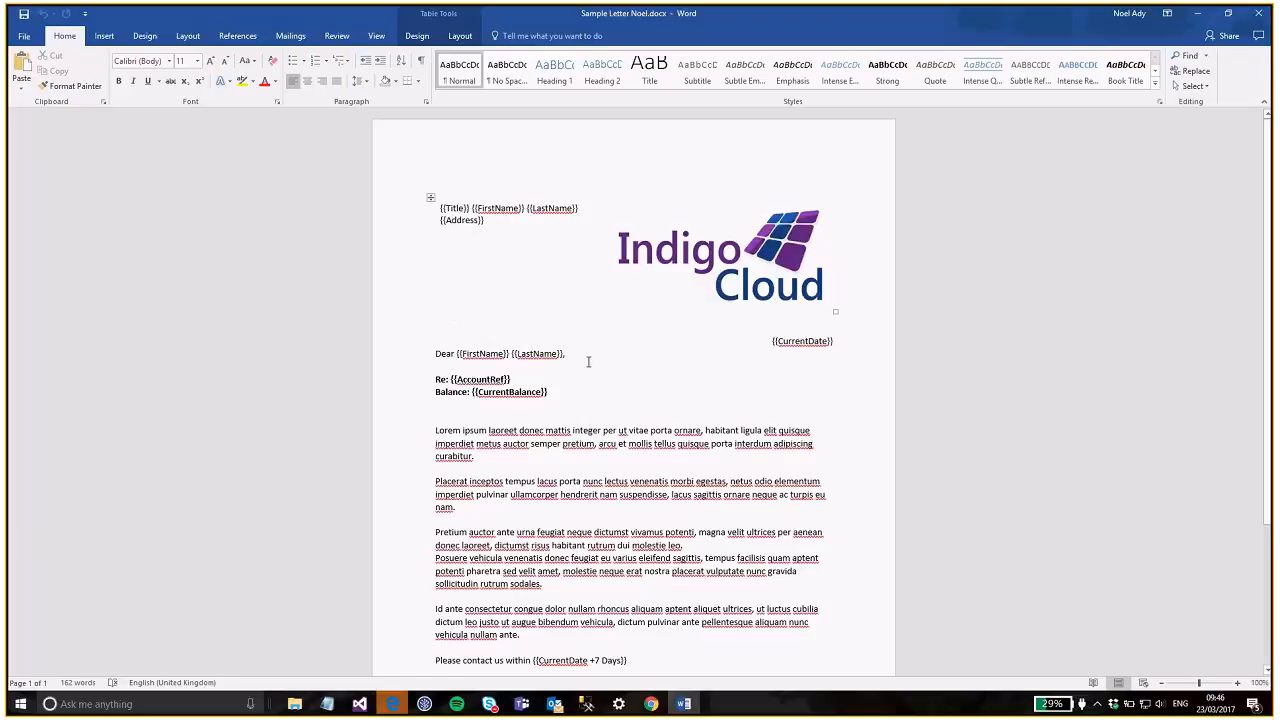
scroll(595, 324, "down", 1)
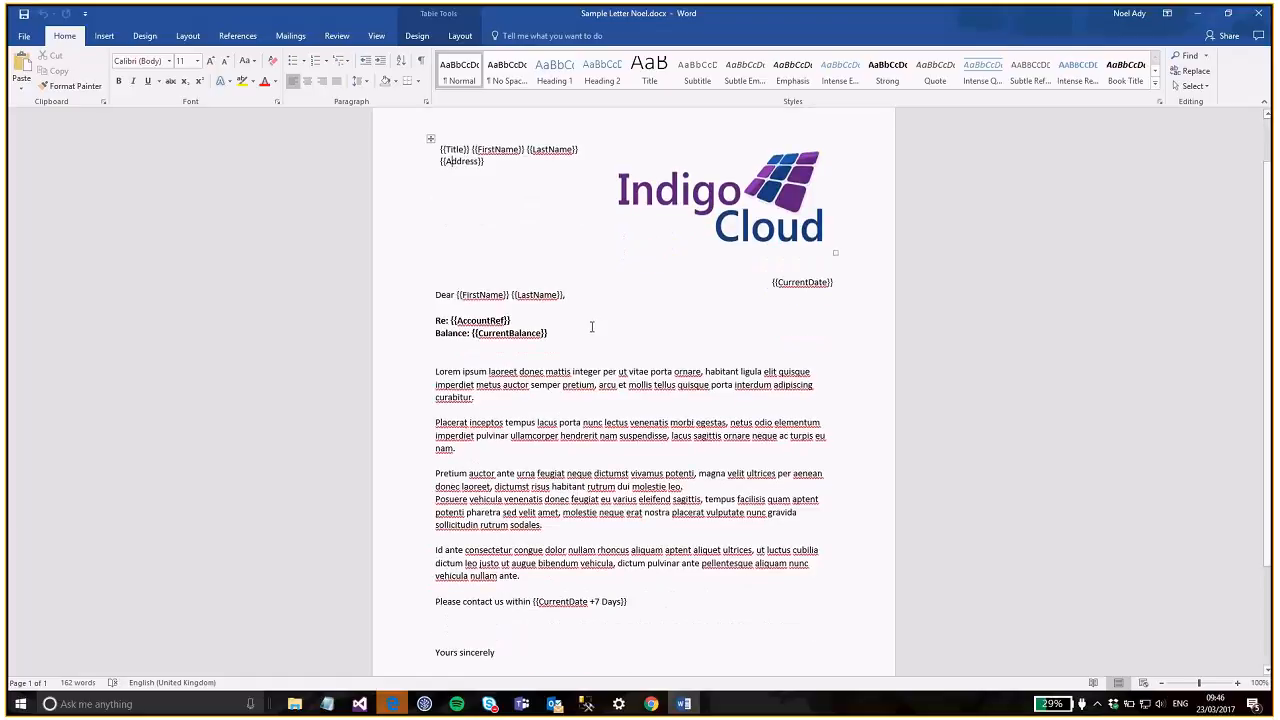
left_click(522, 321)
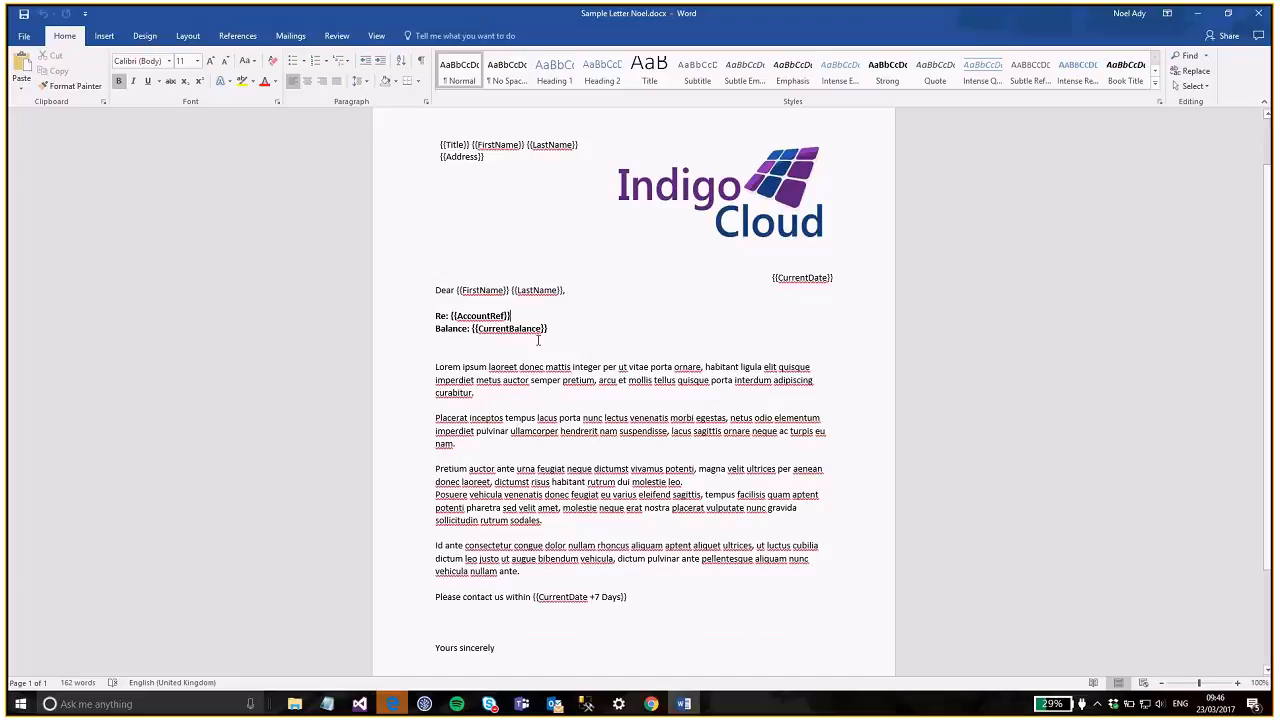
- Insert a new line after Re: reading 'Our Client Reference {{ClientRef}}'
key("Return")
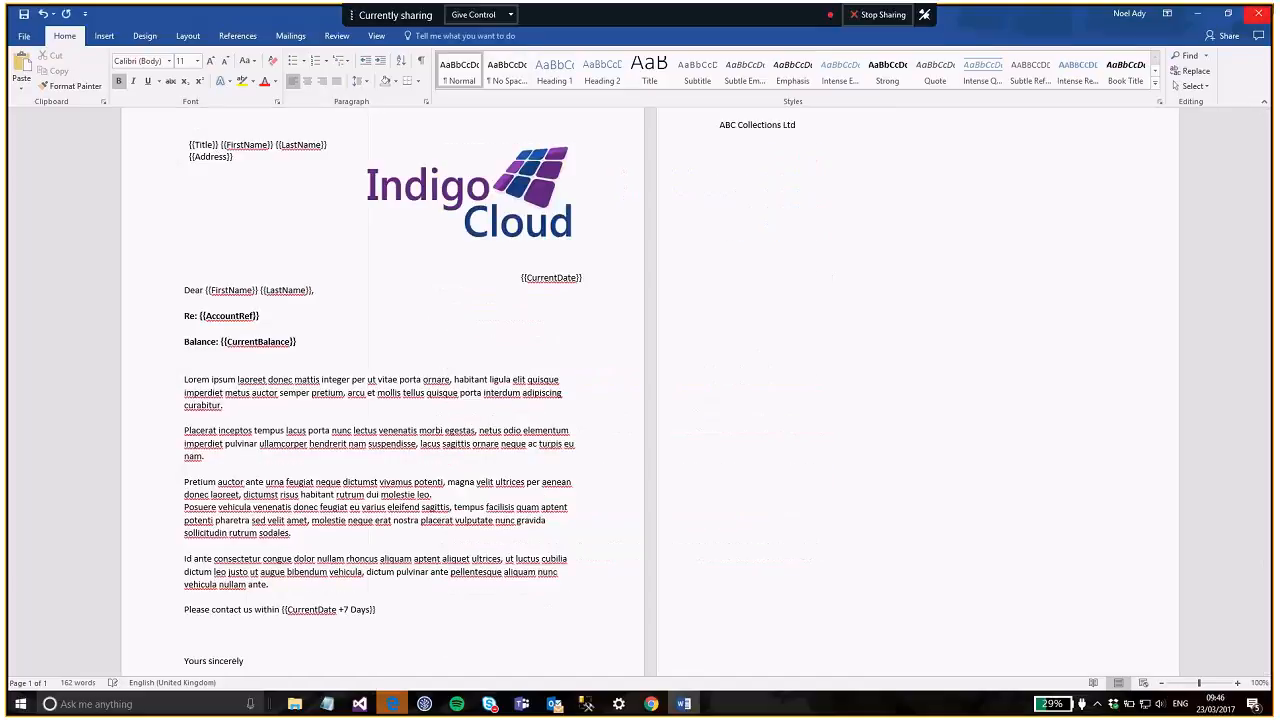
type("ou")
key("BackSpace")
key("BackSpace")
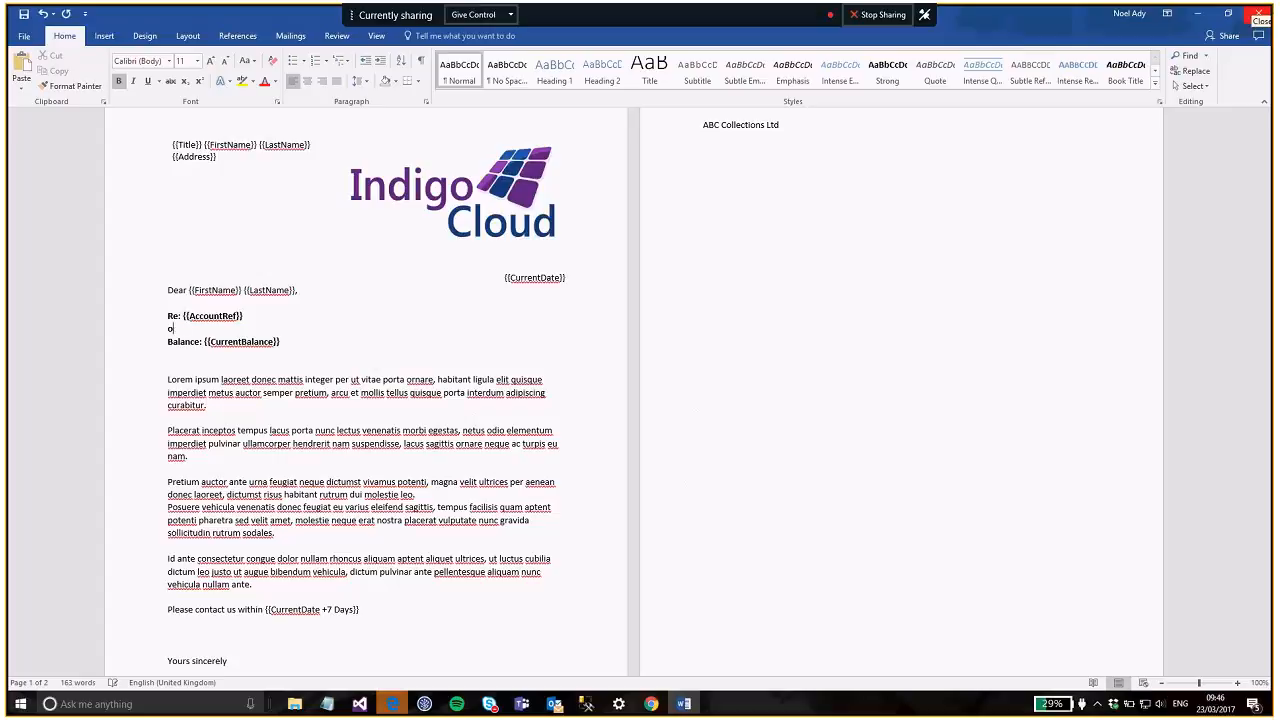
type("Our Client Reference {{")
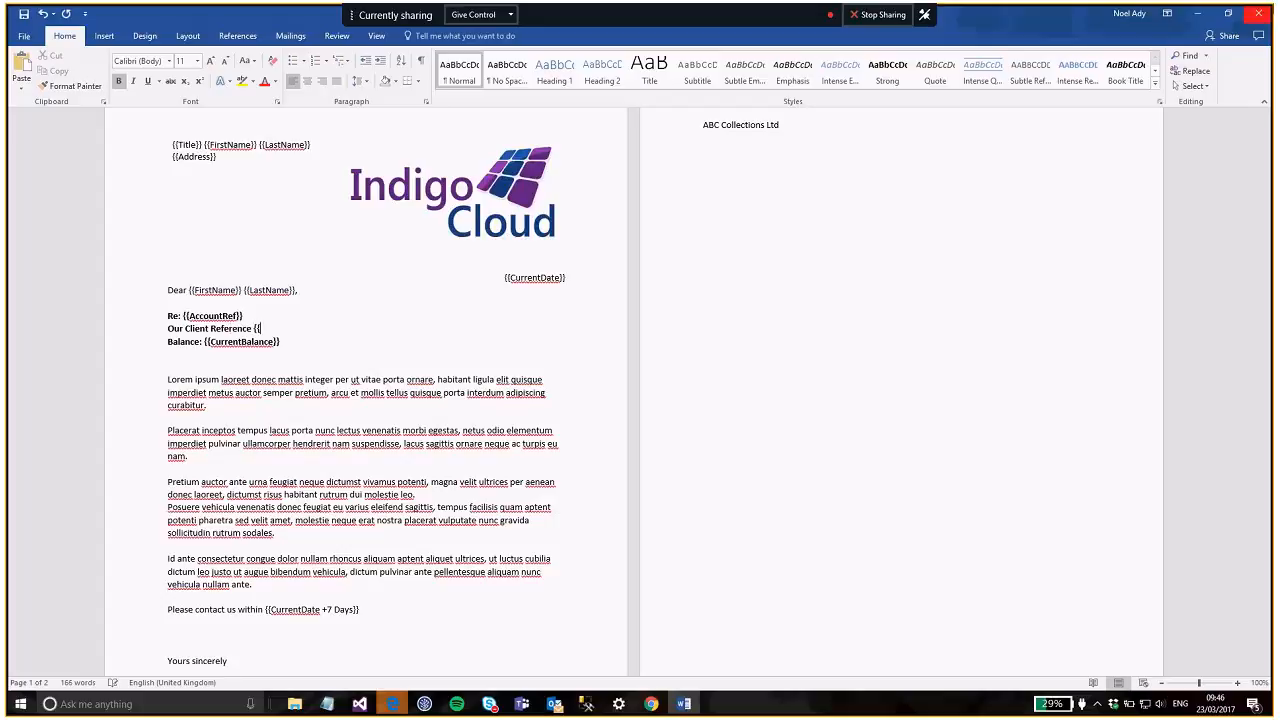
type("ClientRef}}")
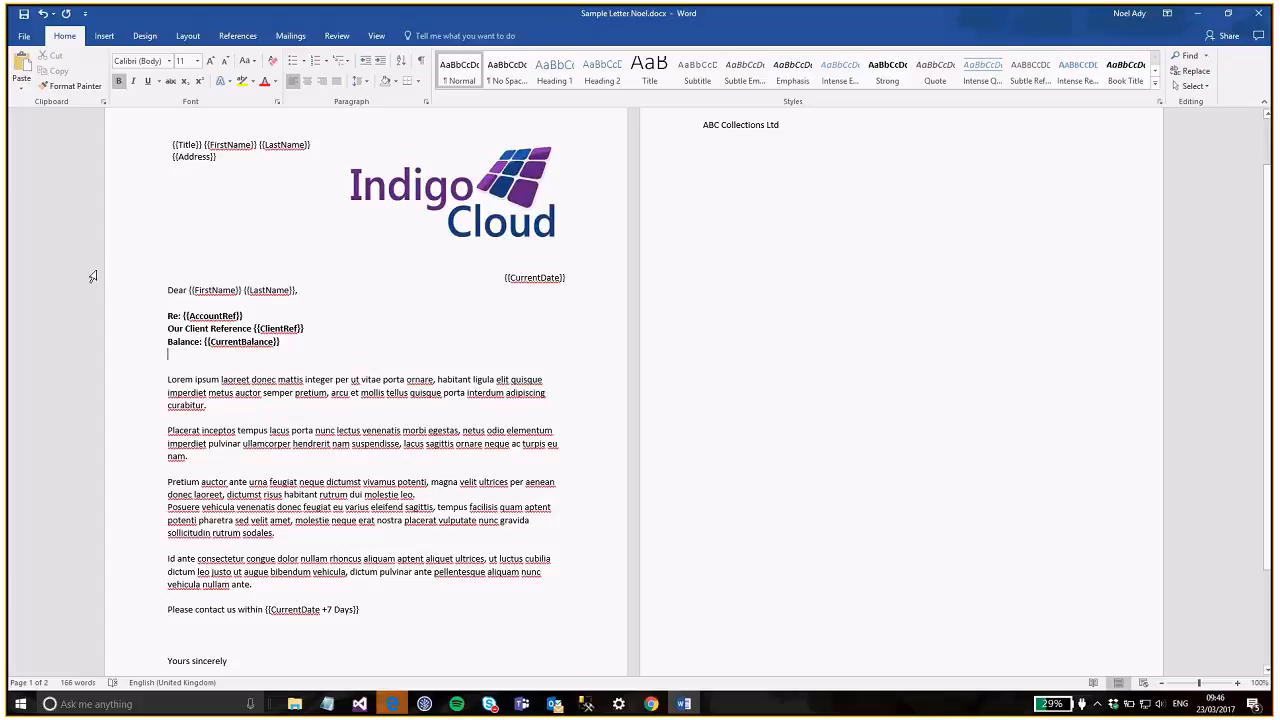
- End the 'Please contact us within' sentence with 'to prevent further action.' and add a blank line
scroll(276, 512, "down", 1)
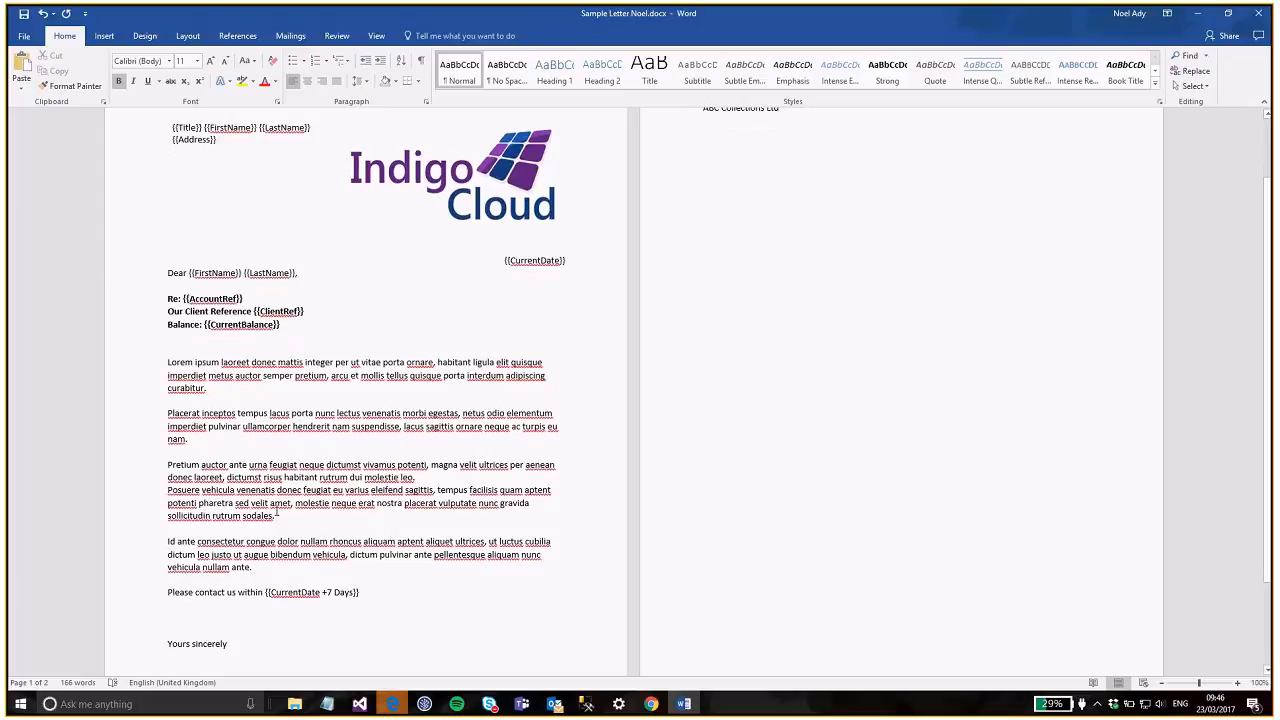
scroll(392, 580, "down", 1)
double_click(306, 579)
left_click(217, 586)
left_click(392, 576)
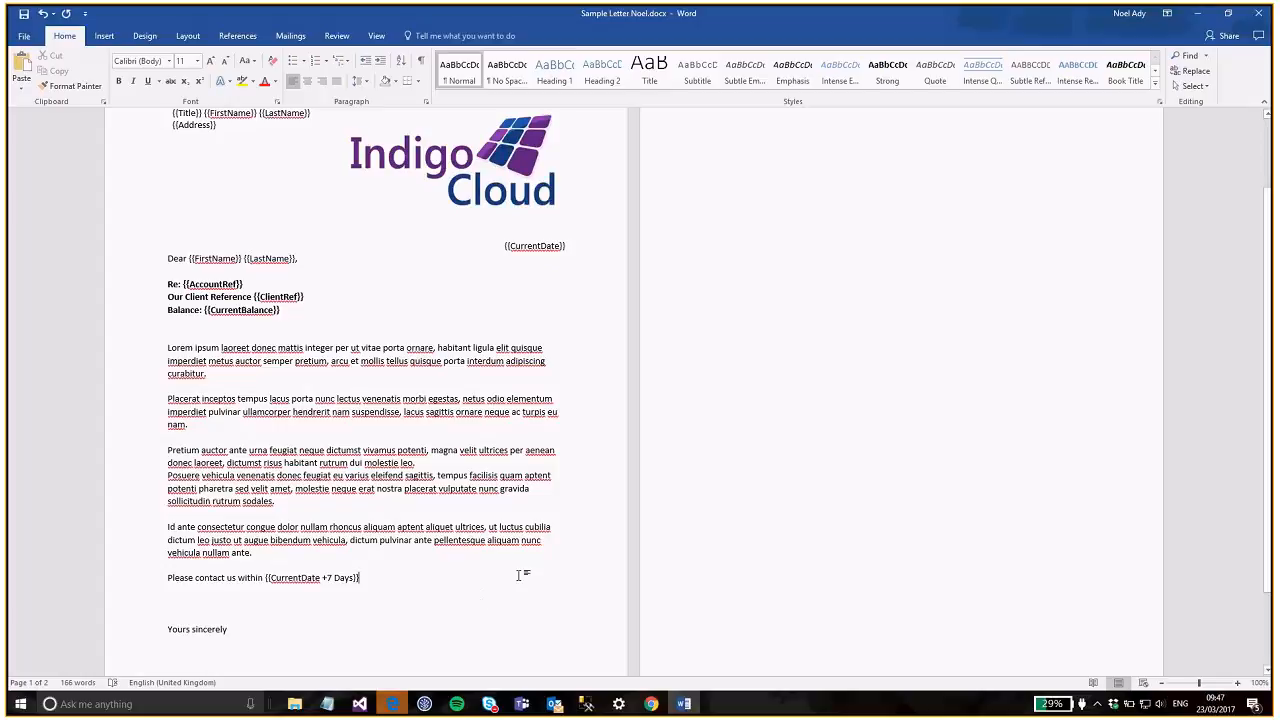
type("to pre")
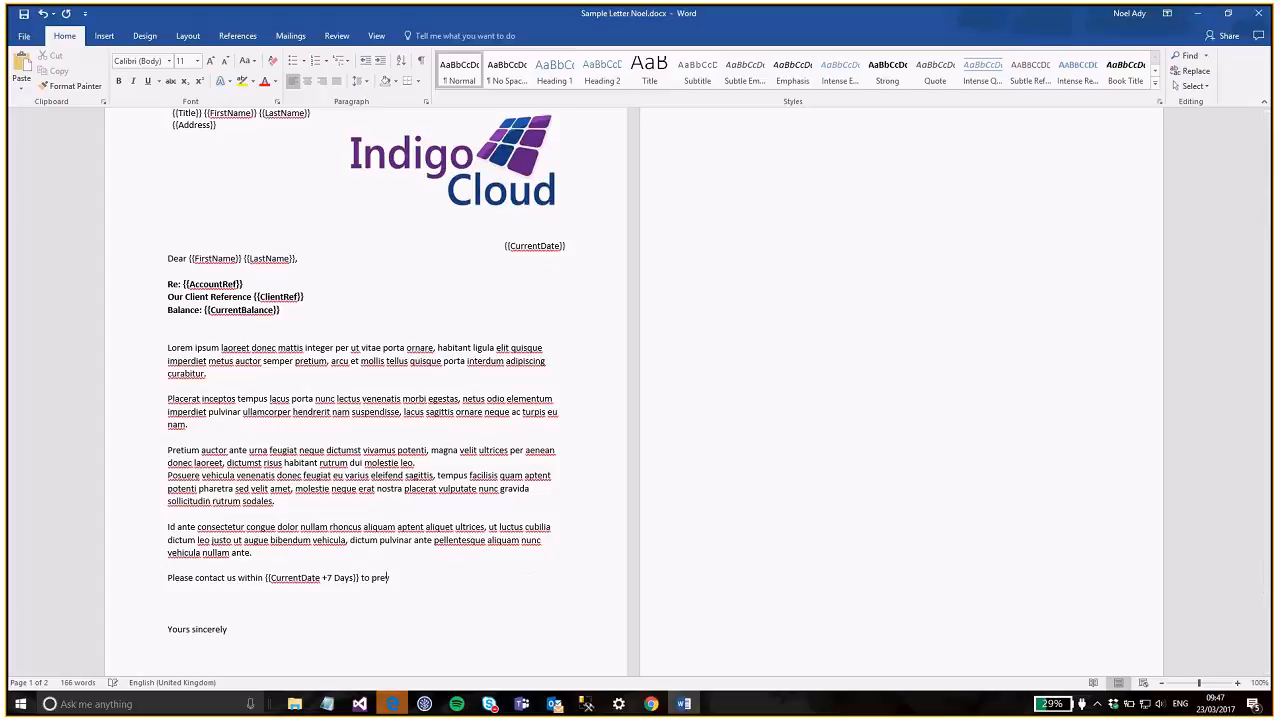
type("vent further action.")
key("Return")
key("Down")
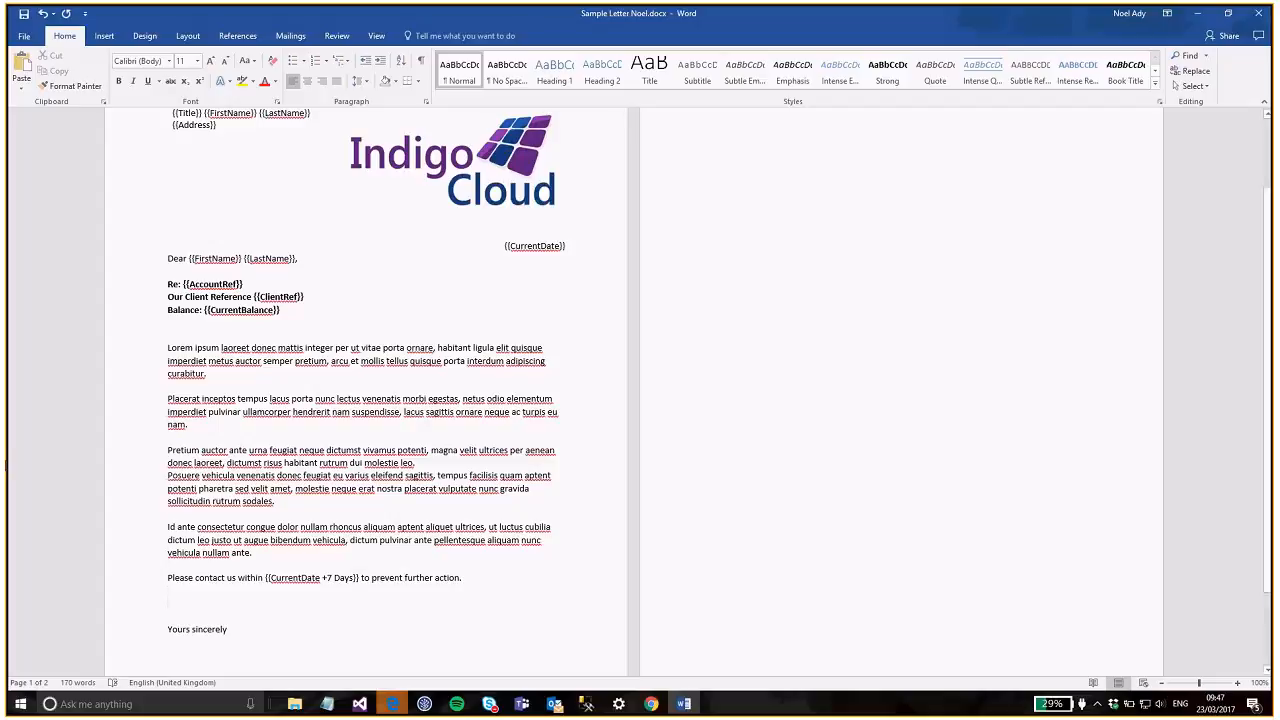
left_click(436, 337)
- Type 'Our Client {{ClientName}}' on the blank line below Balance:
type("Our Client ")
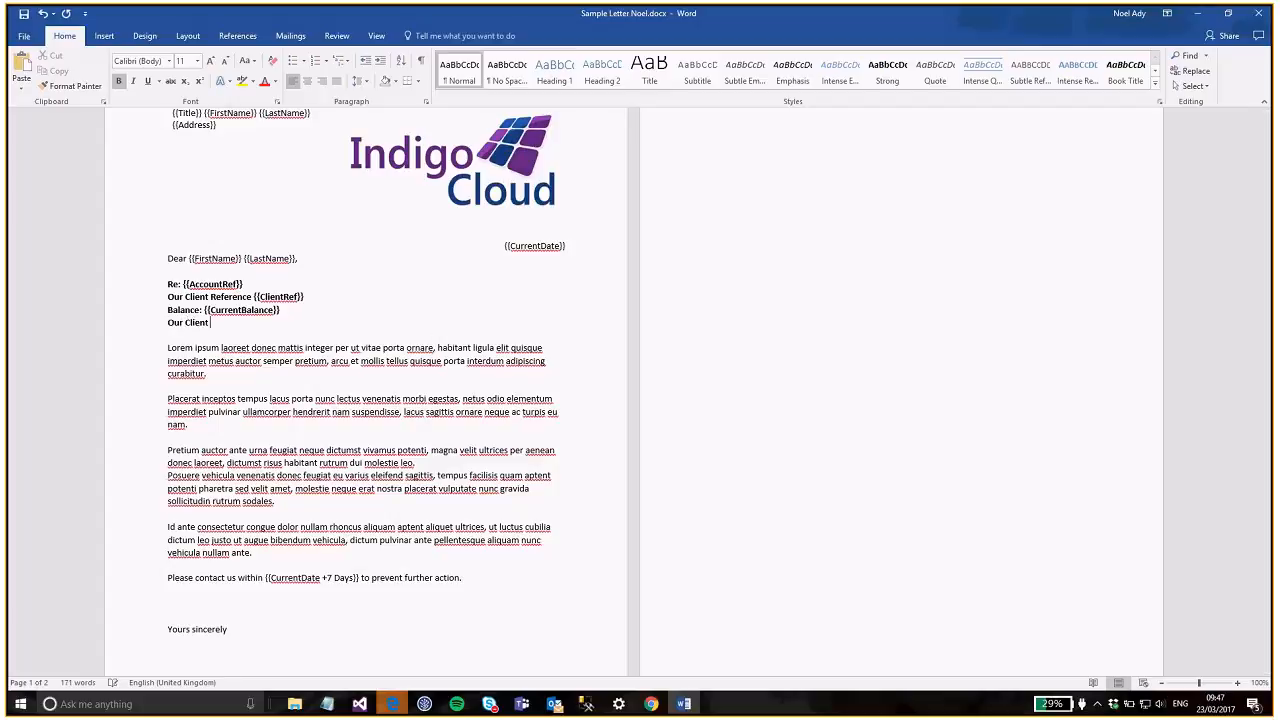
type("{{ClientName}}")
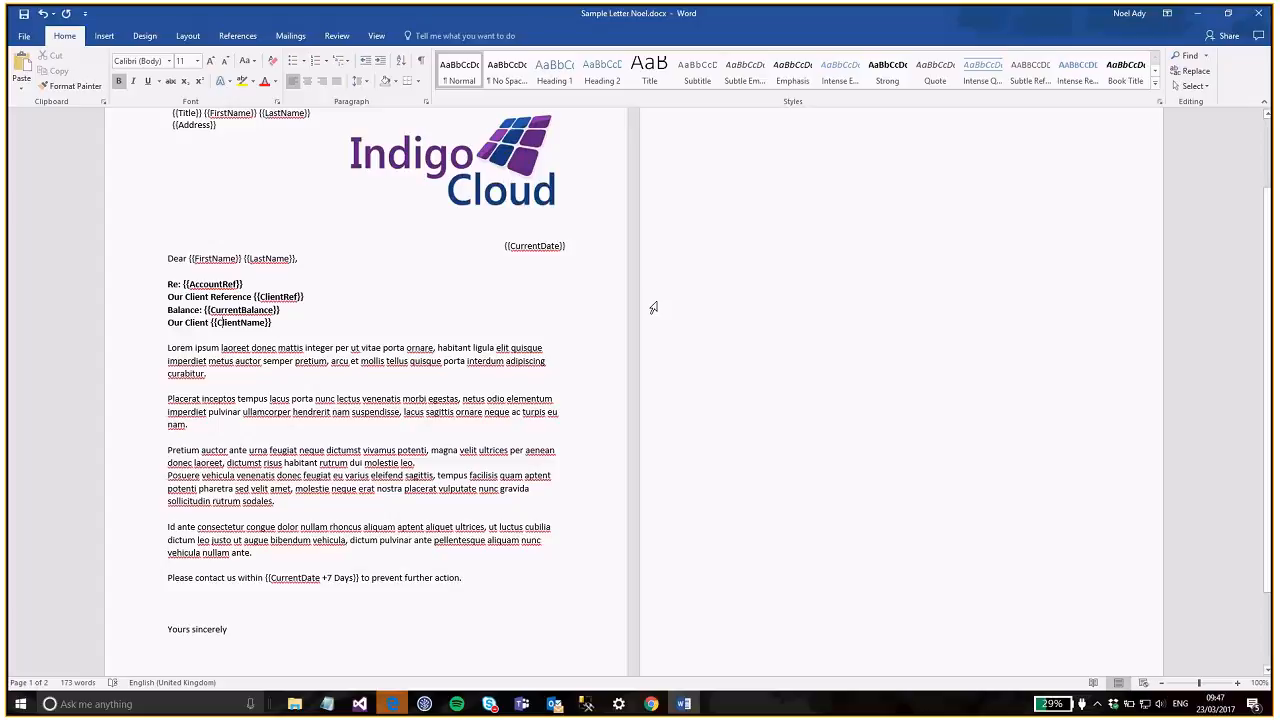
key("Down")
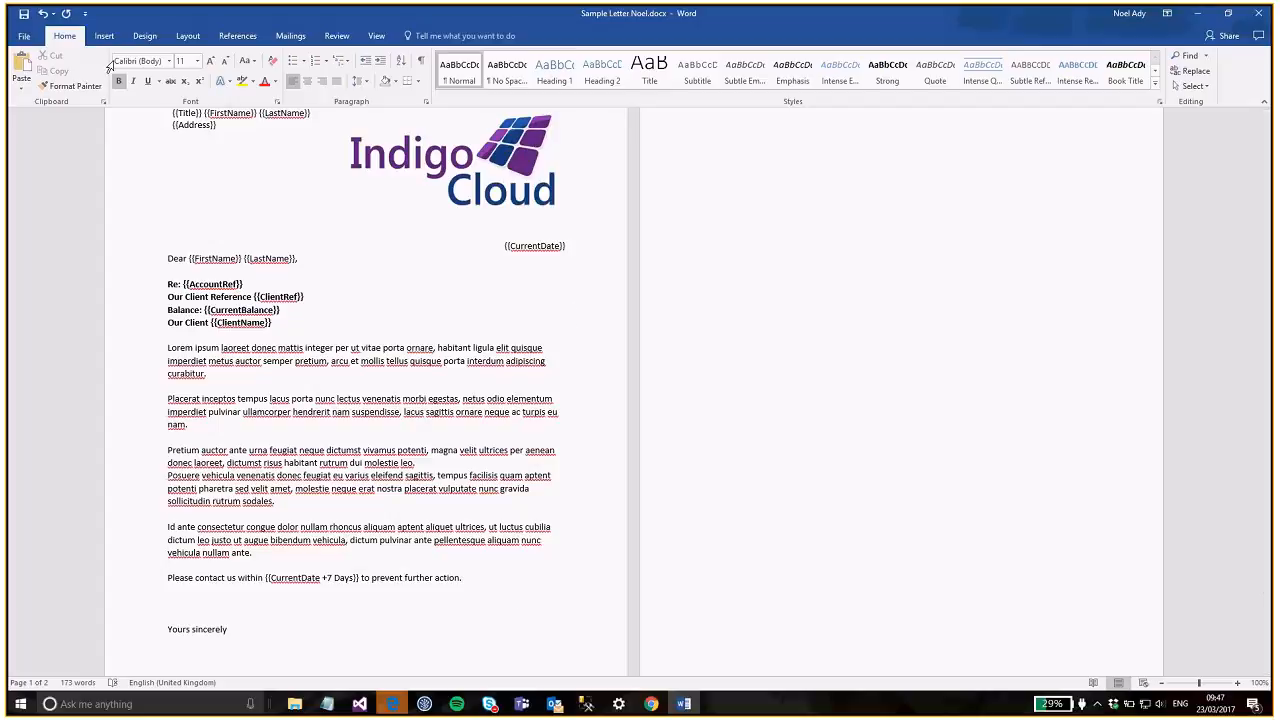
- Save the letter and delete the blank line above 'Yours sincerely' so it fits one page
left_click(24, 14)
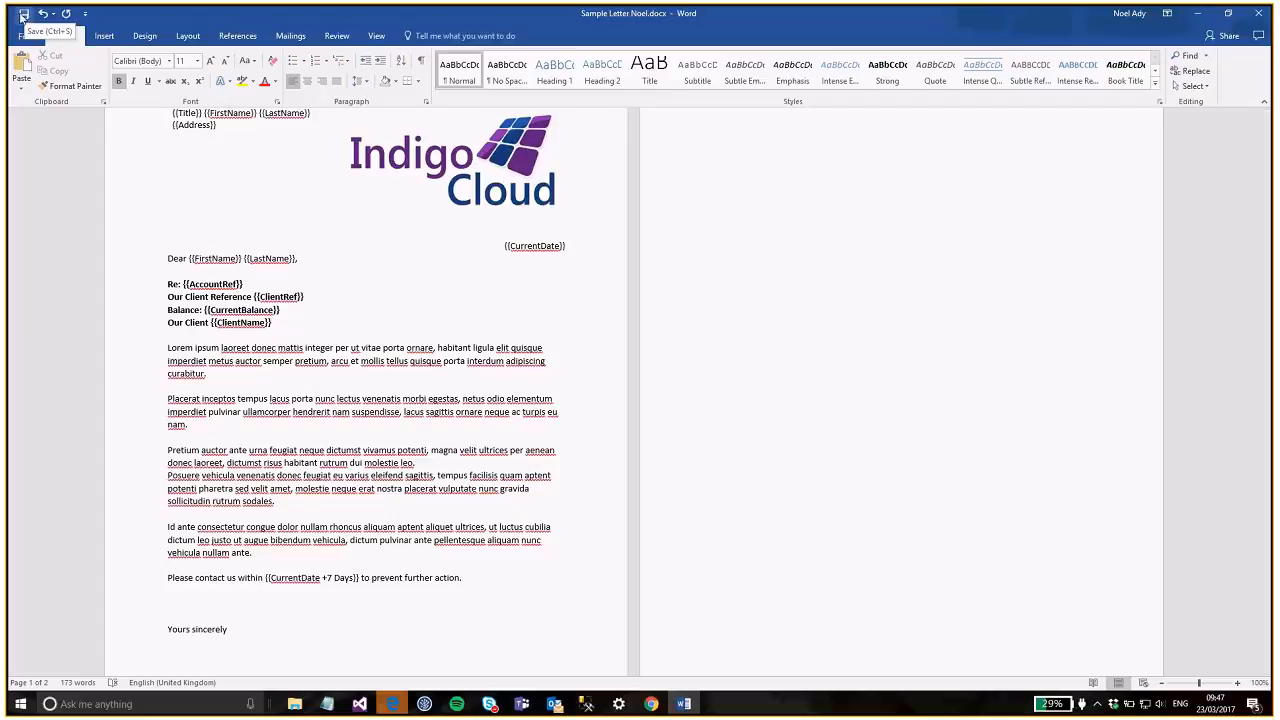
scroll(260, 380, "down", 3)
left_click(237, 514)
key("BackSpace")
scroll(787, 387, "up", 3)
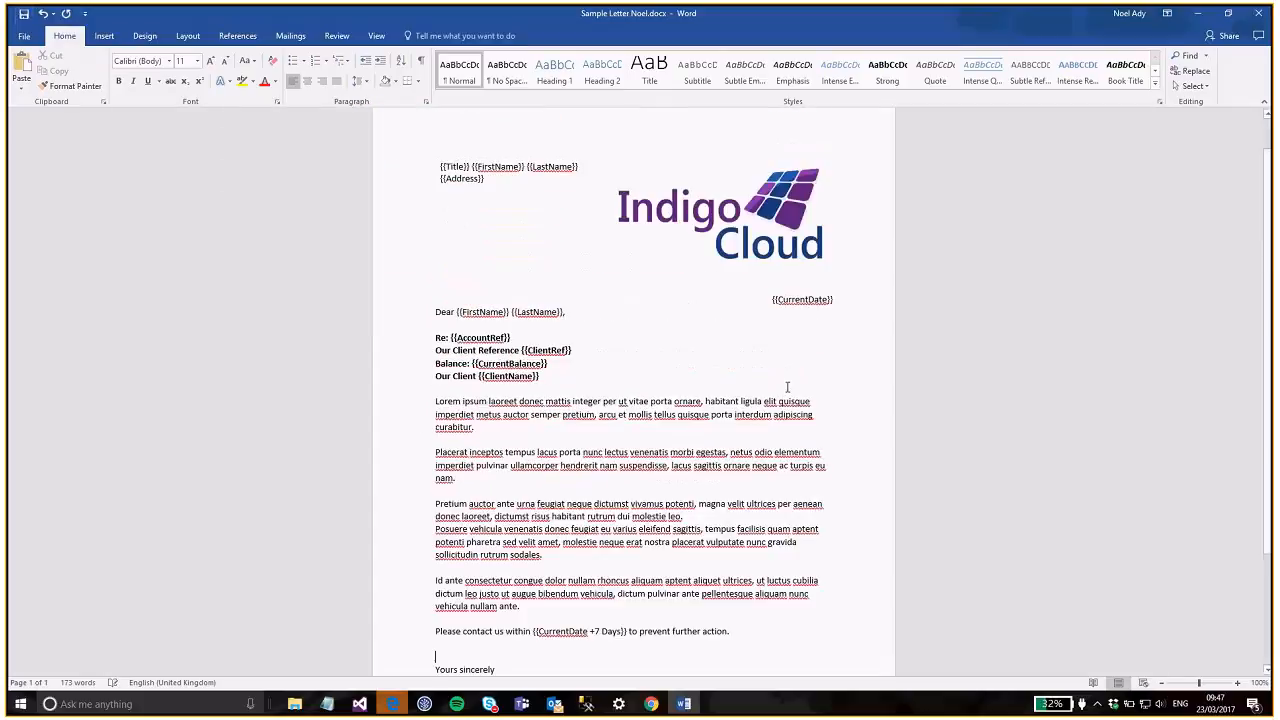
scroll(787, 387, "down", 3)
scroll(784, 401, "up", 3)
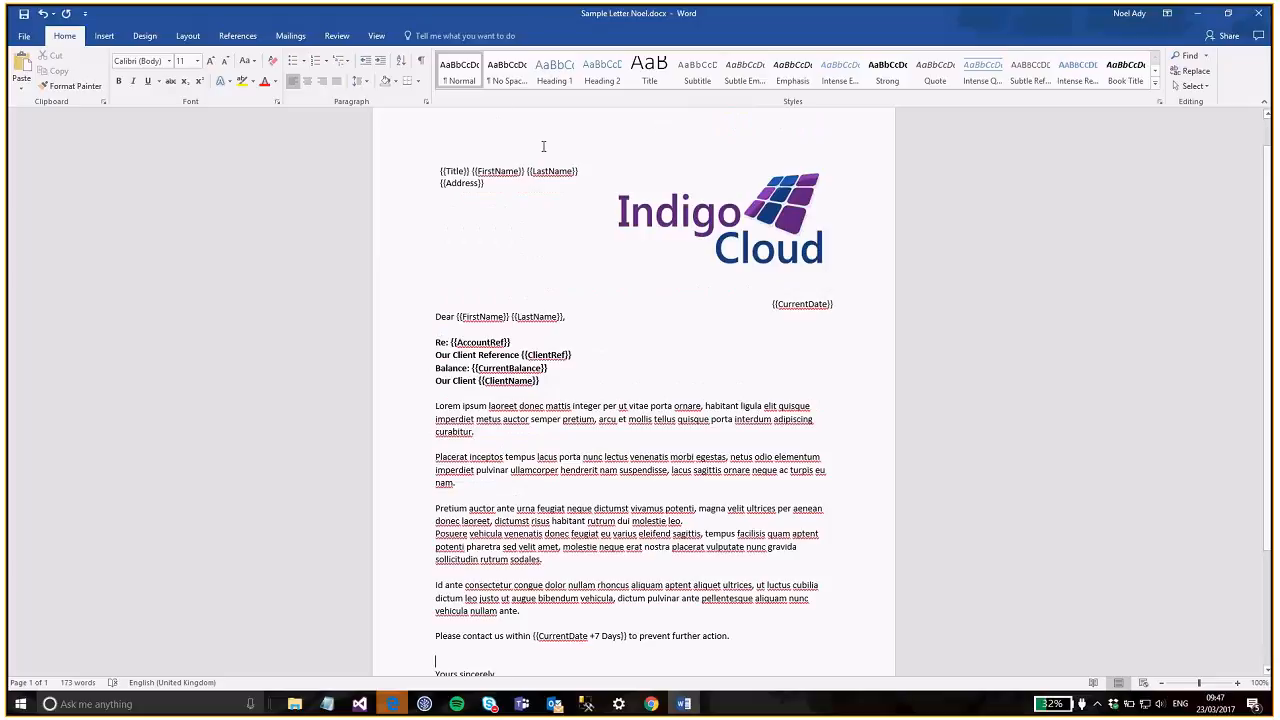
- Save a copy as Sample Letter Noel2 and minimise Word
left_click(24, 36)
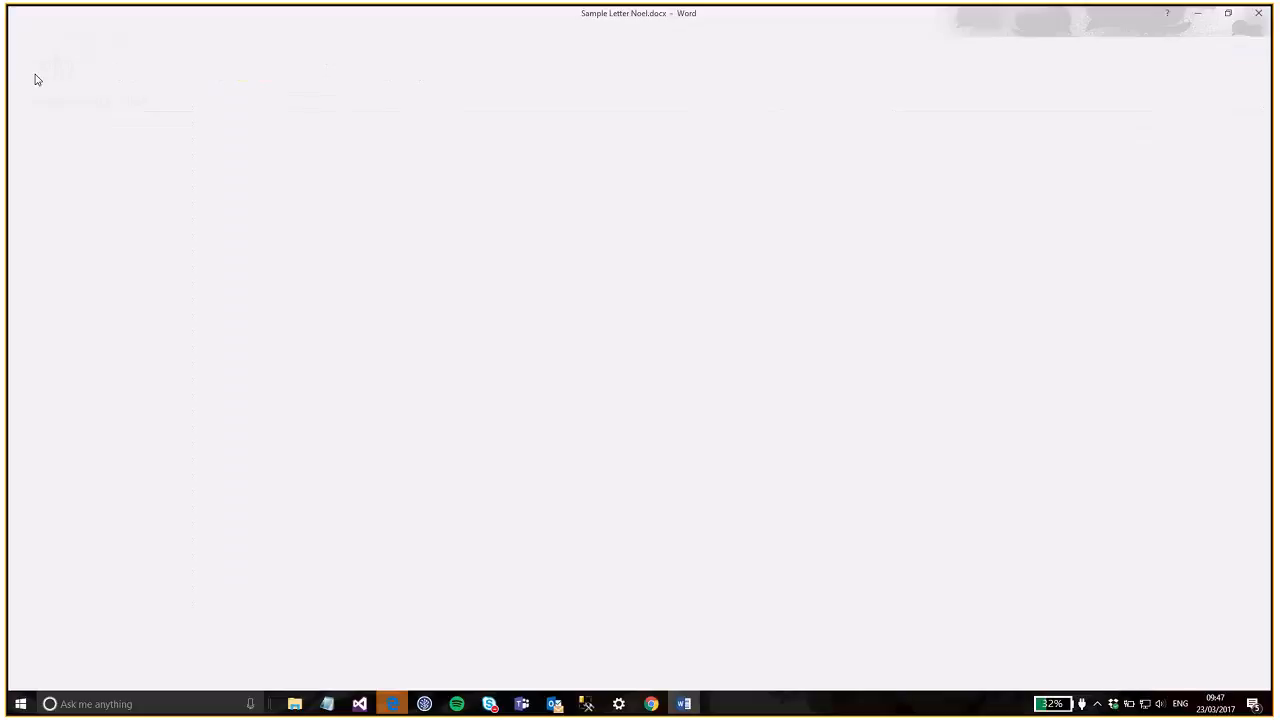
left_click(35, 167)
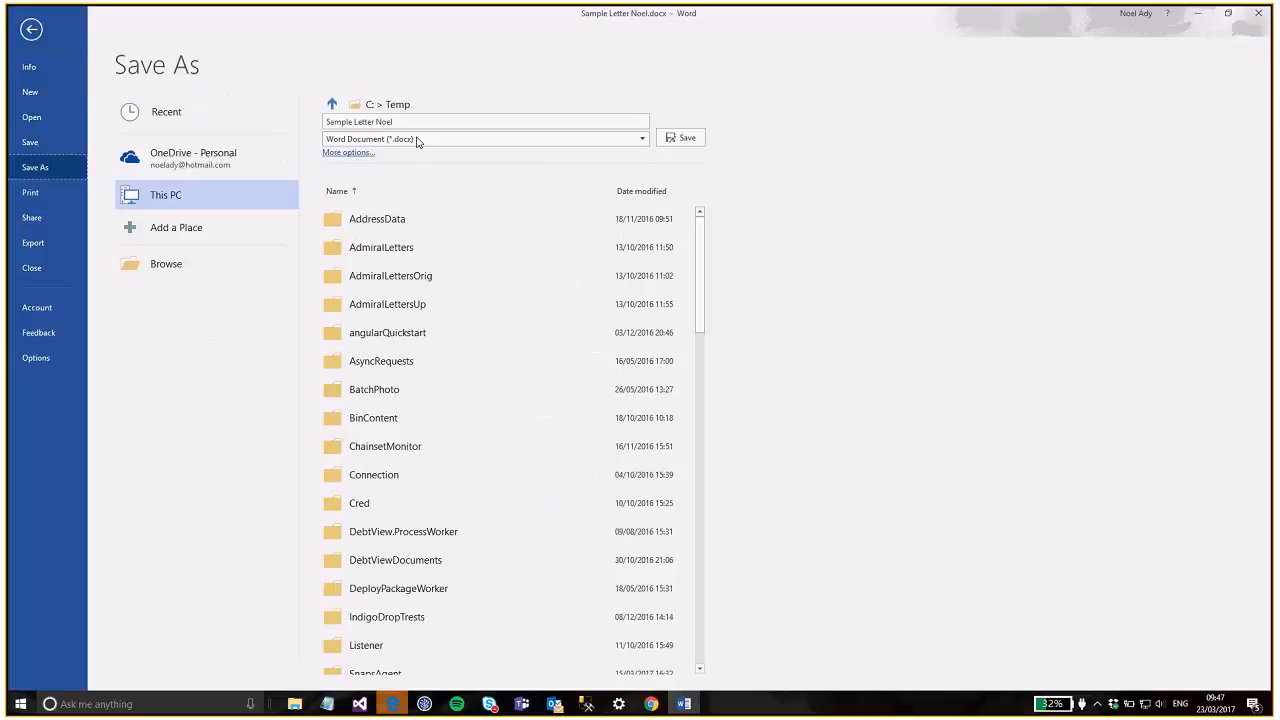
left_click(432, 122)
left_click(443, 122)
type("2")
left_click(681, 138)
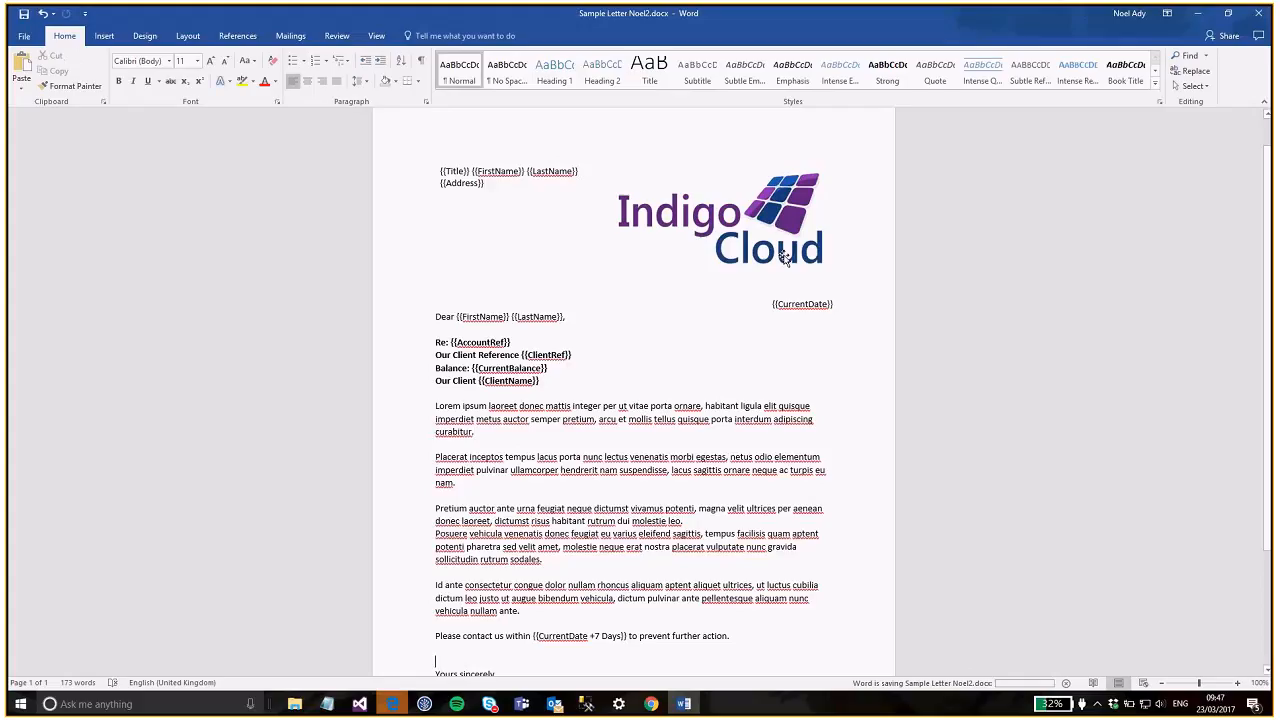
left_click(1194, 16)
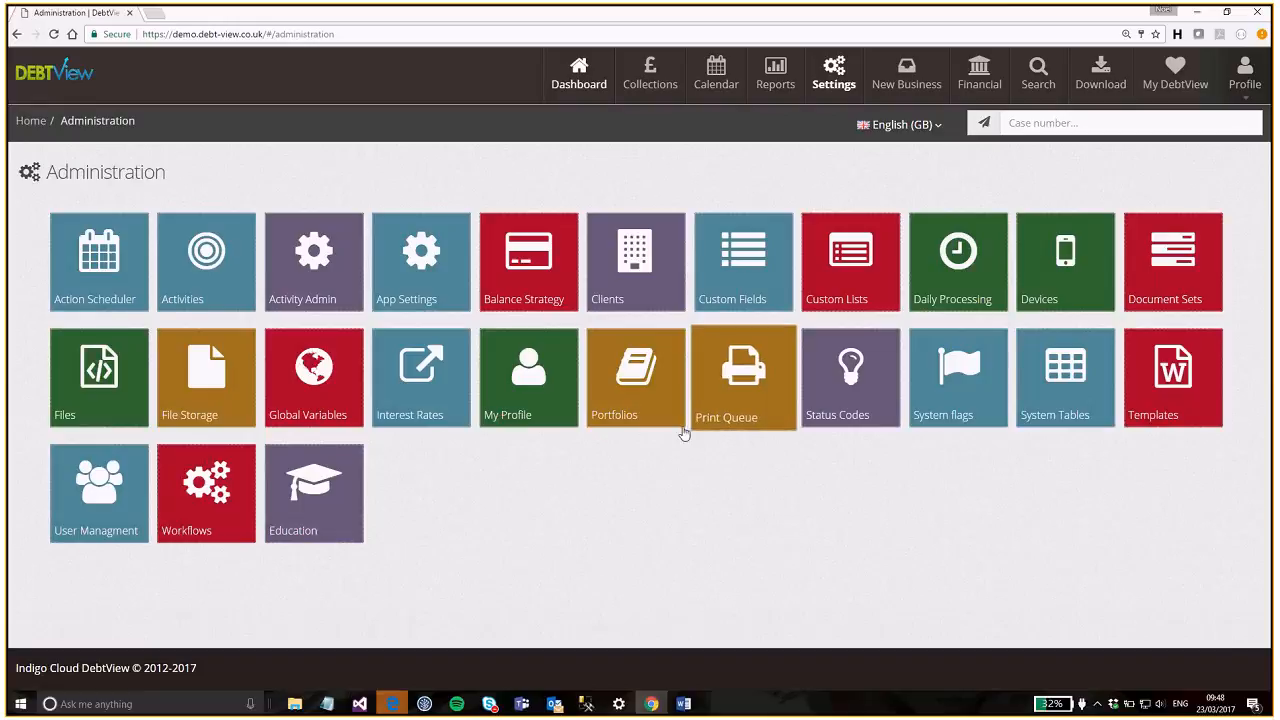
- List Document Templates filtered to Letter Template and start adding a new template
left_click(1160, 399)
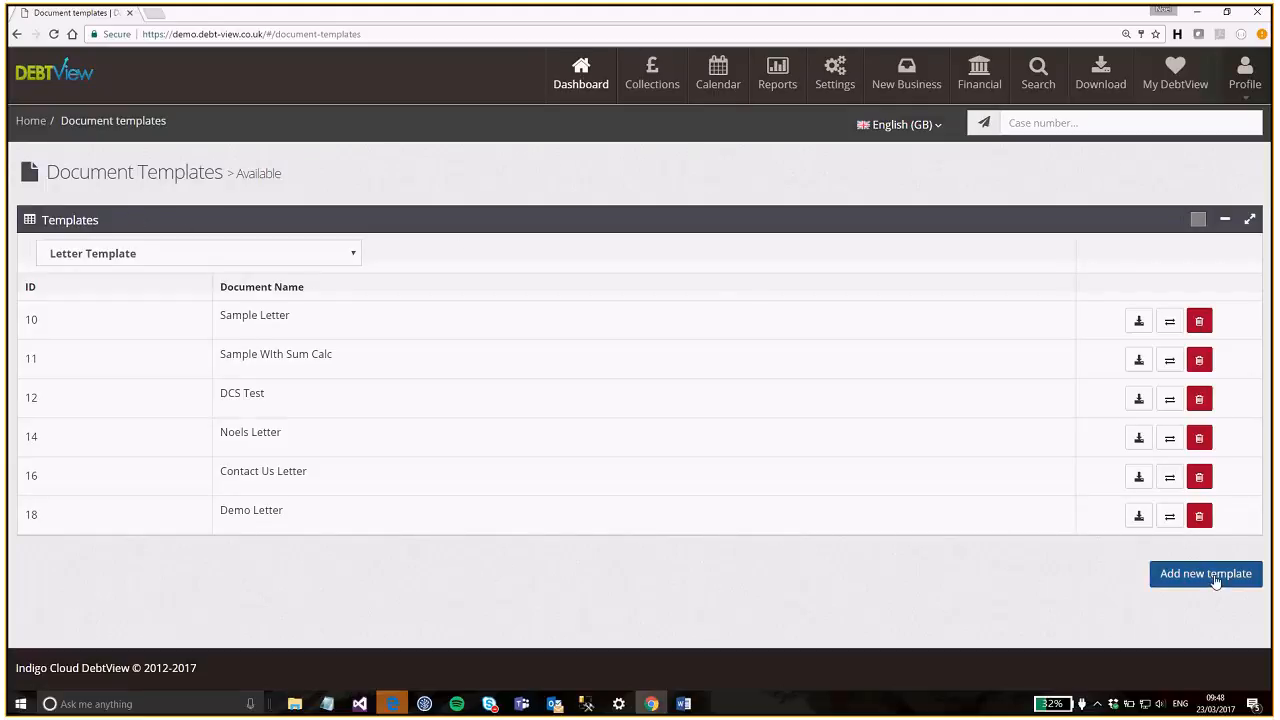
left_click(354, 254)
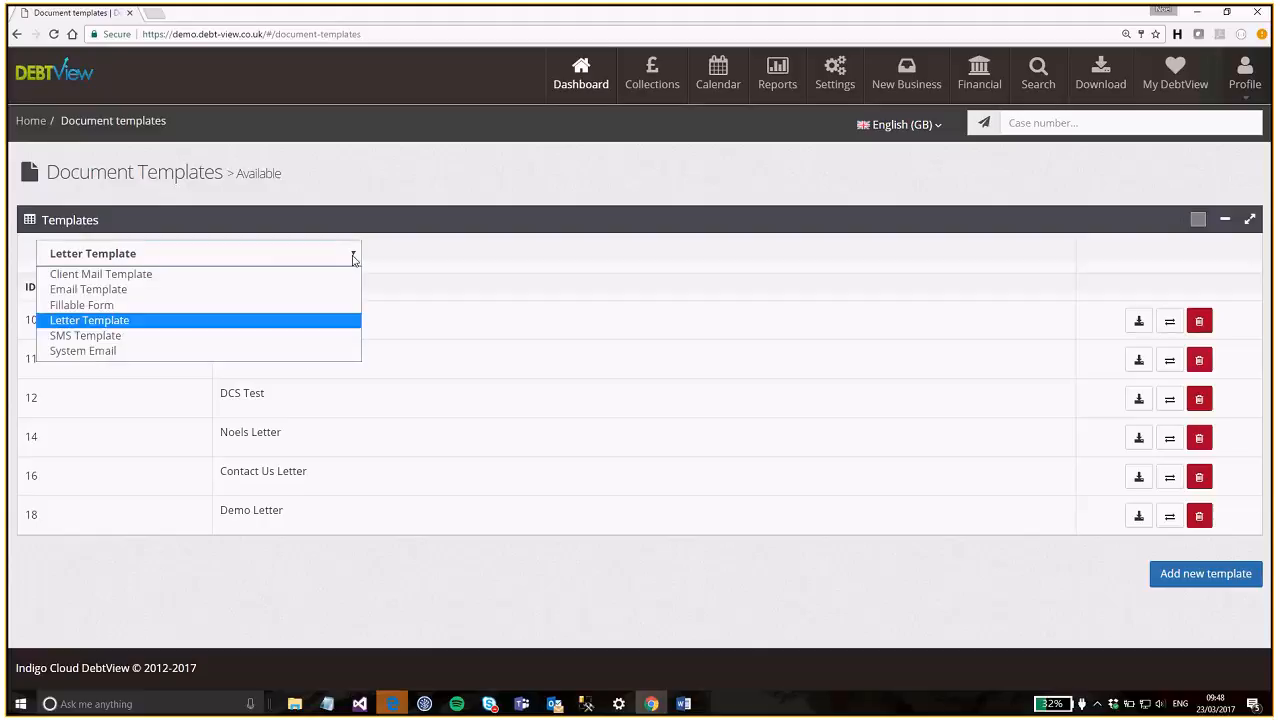
left_click(144, 325)
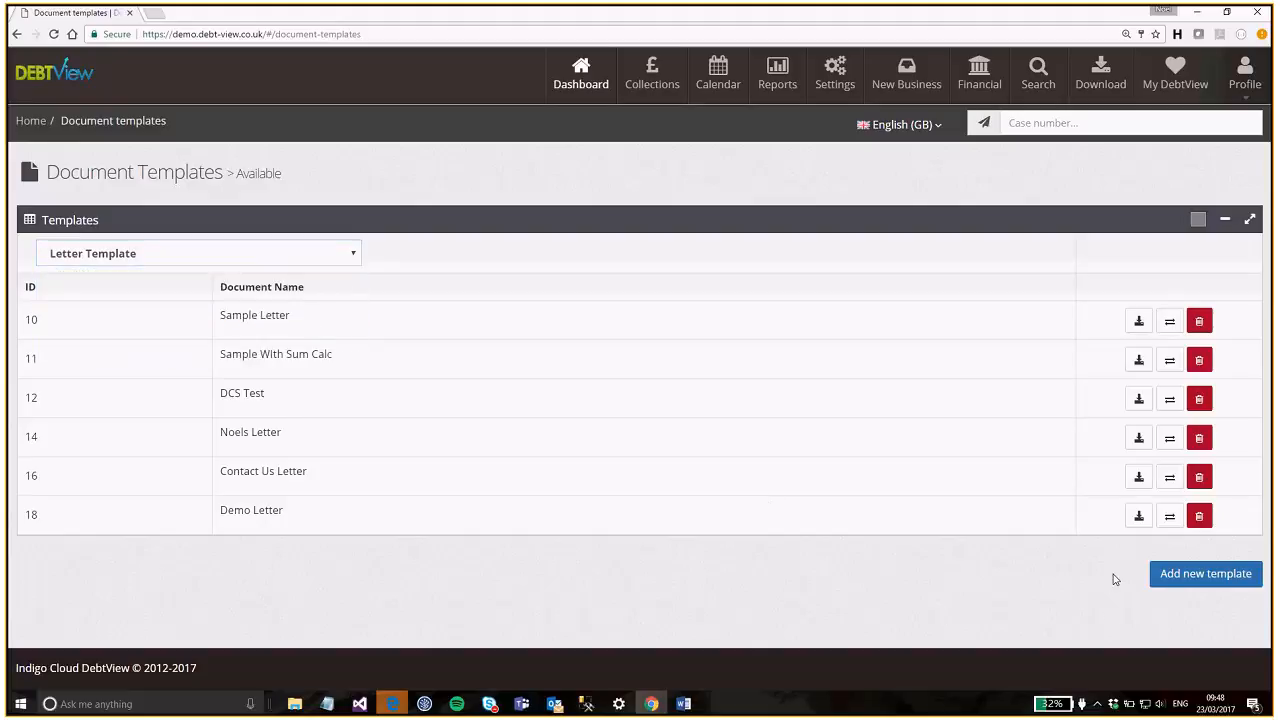
left_click(1212, 574)
- Create template 'Letter To Debtor 1' by uploading the sample letter Word document
left_click(523, 173)
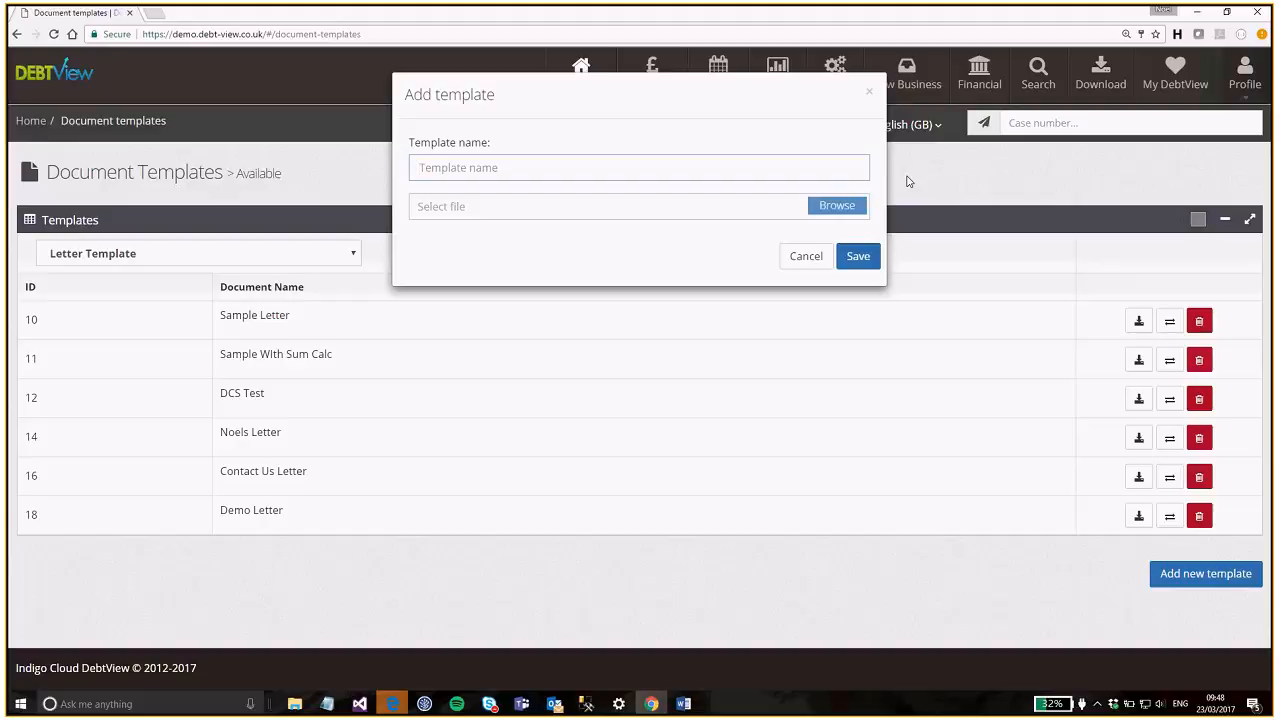
type("Letter T")
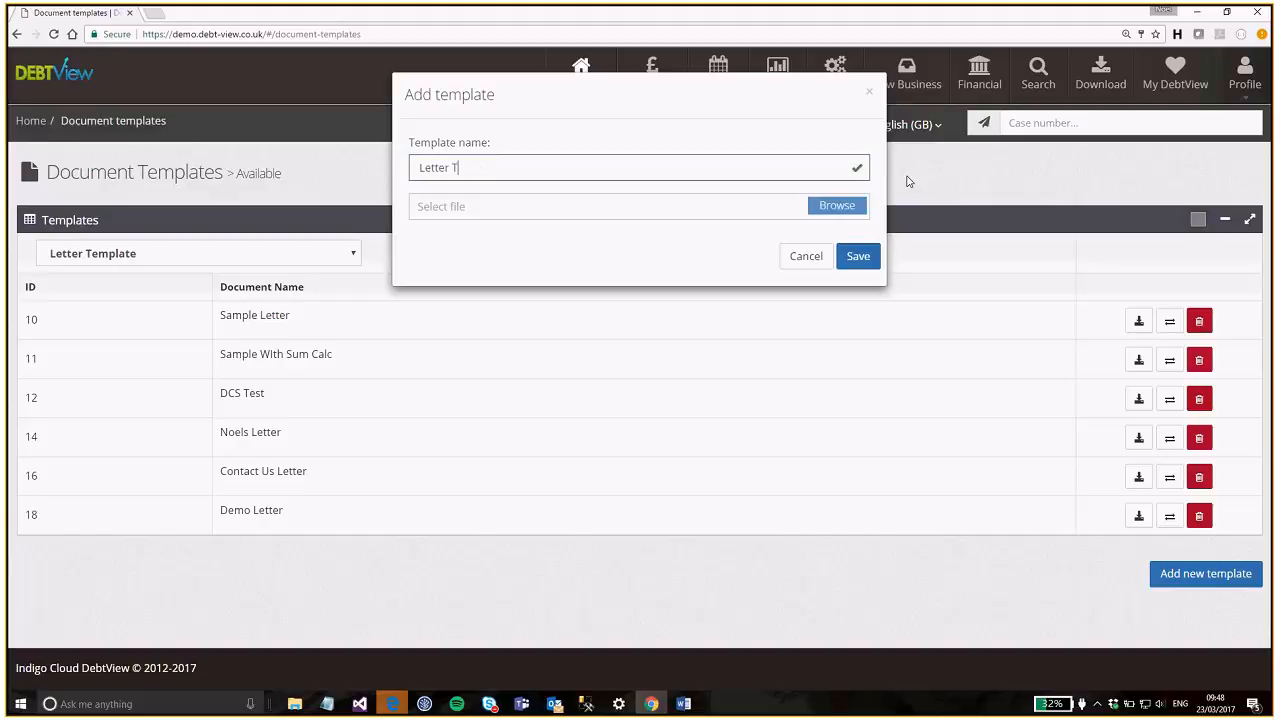
type("o Debtor 1")
left_click(832, 210)
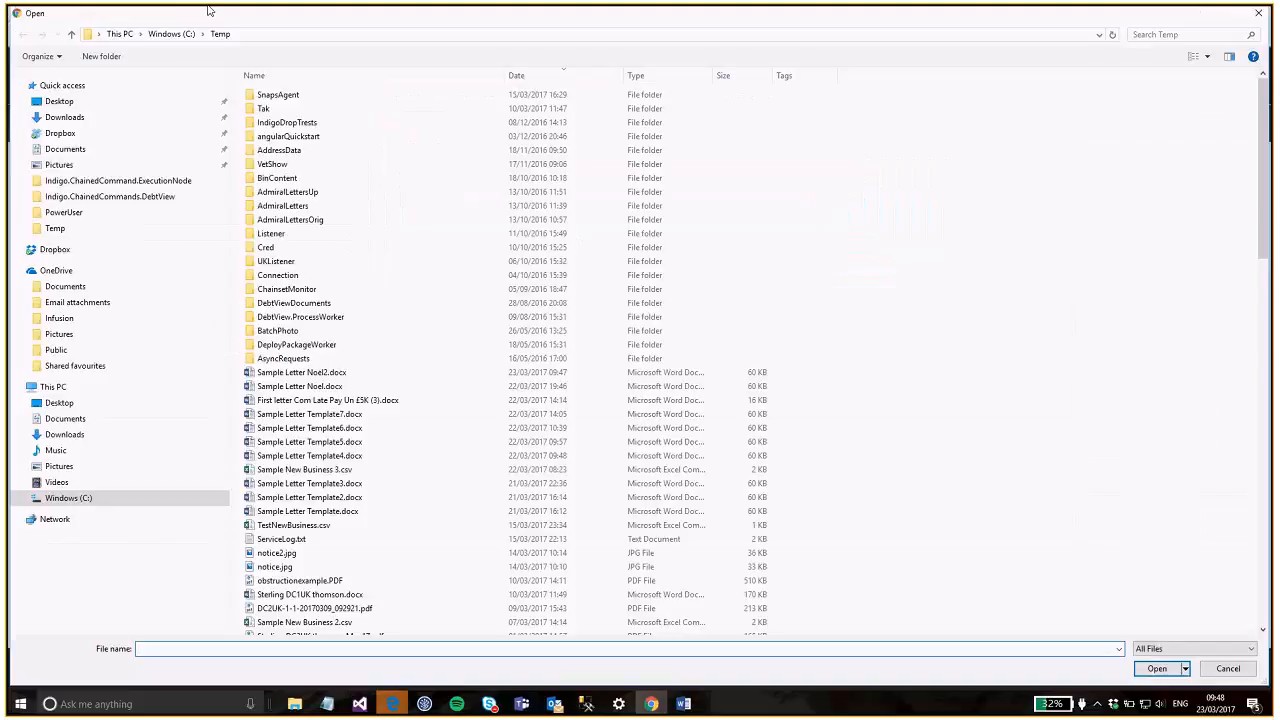
left_click(331, 376)
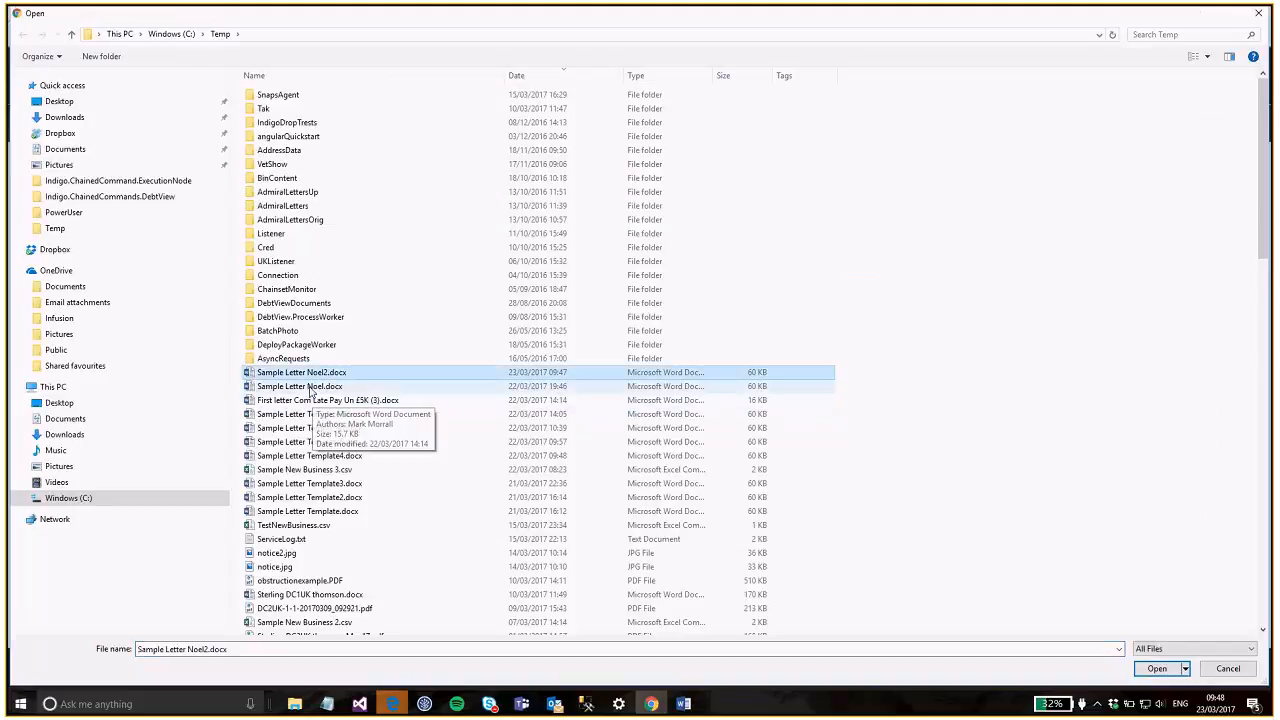
left_click(1157, 669)
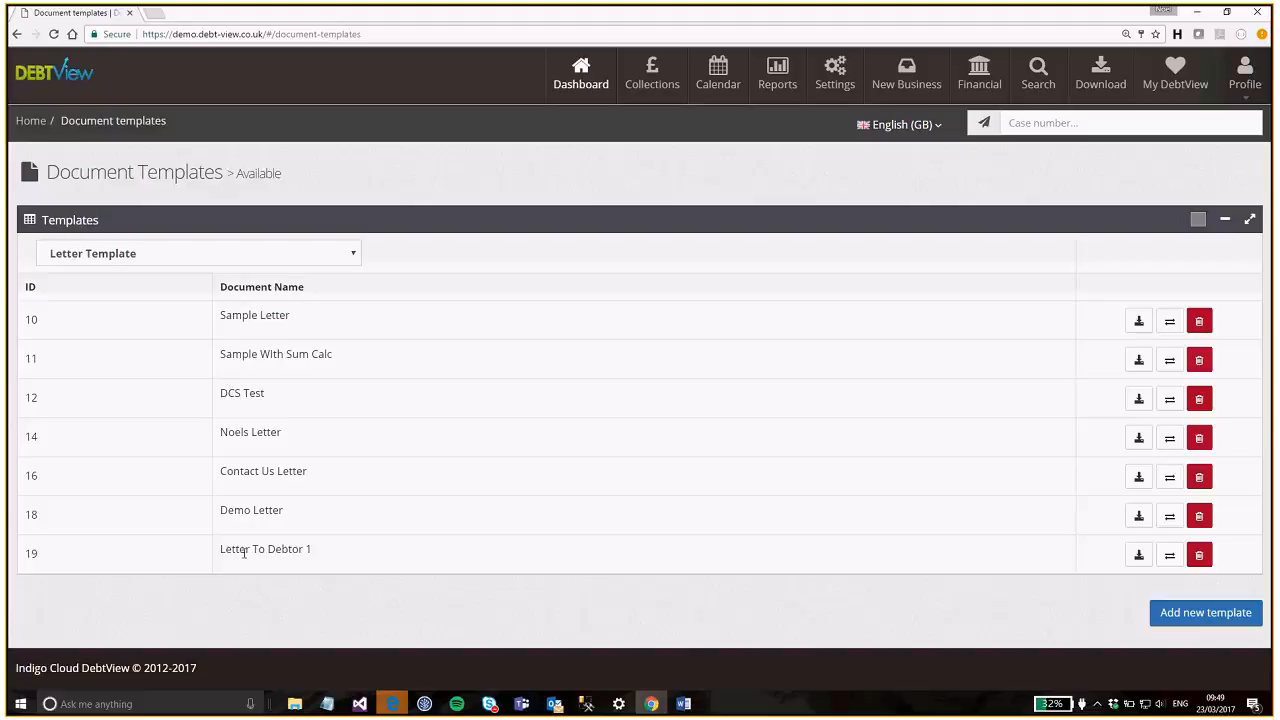
left_click_drag(217, 551, 446, 580)
left_click(474, 606)
- Open Activity Admin from Settings and filter the activity type to Send Letter
left_click(834, 76)
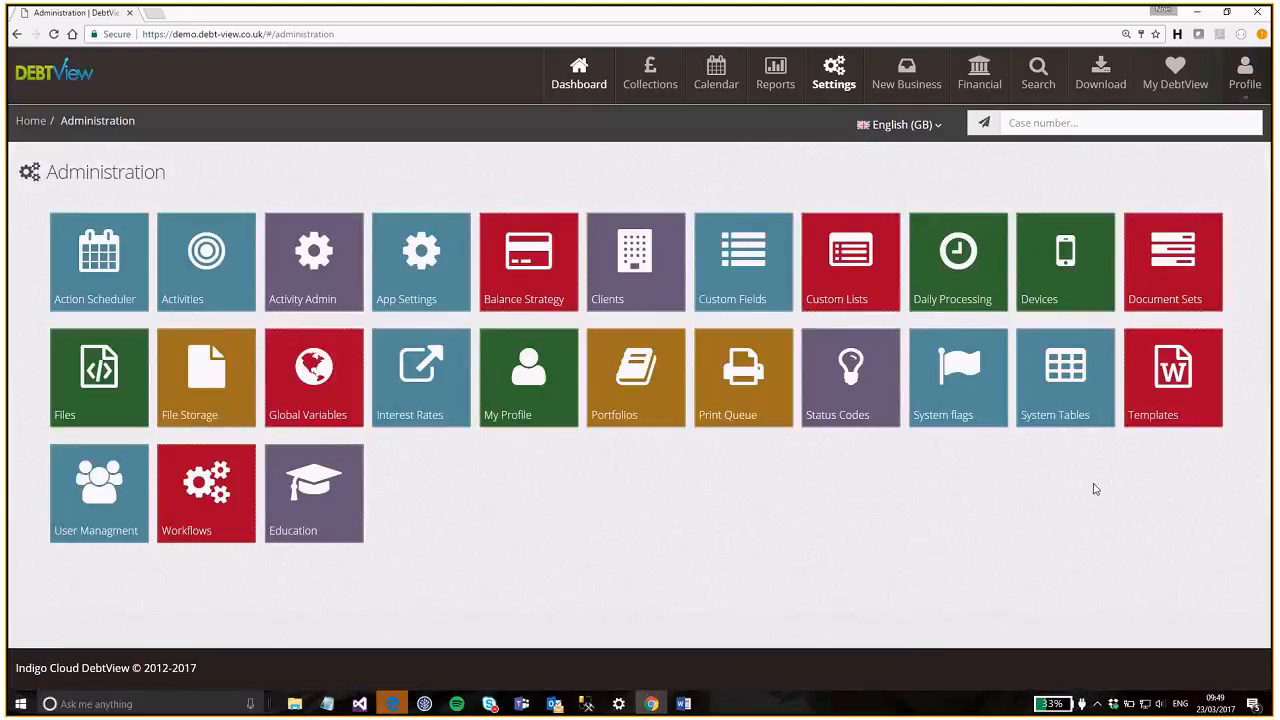
left_click(328, 277)
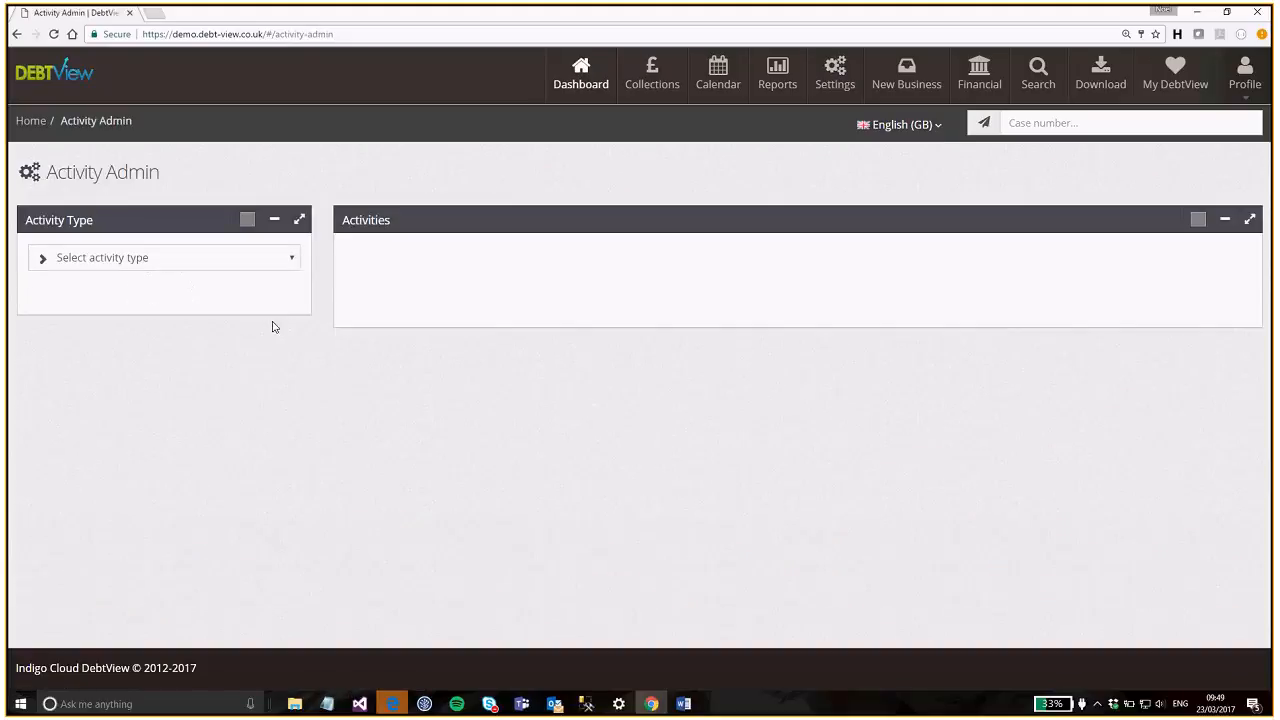
left_click(293, 259)
left_click_drag(295, 346, 307, 508)
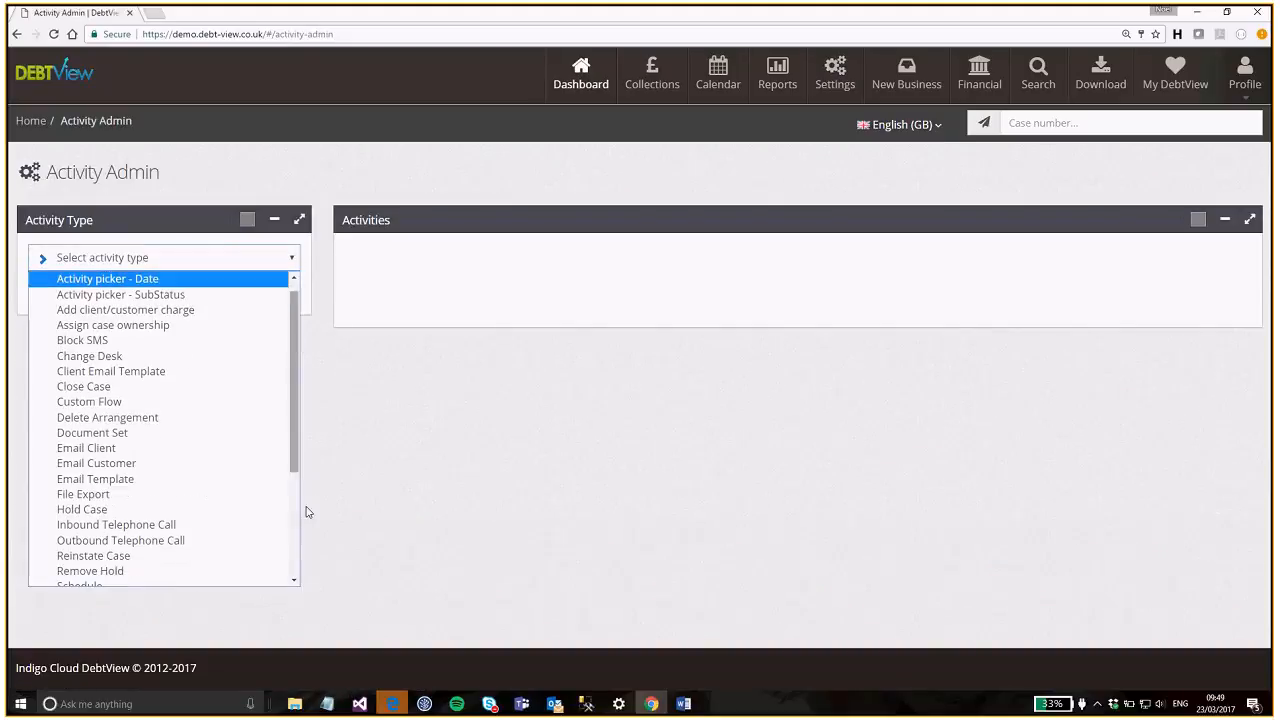
scroll(180, 486, "down", 3)
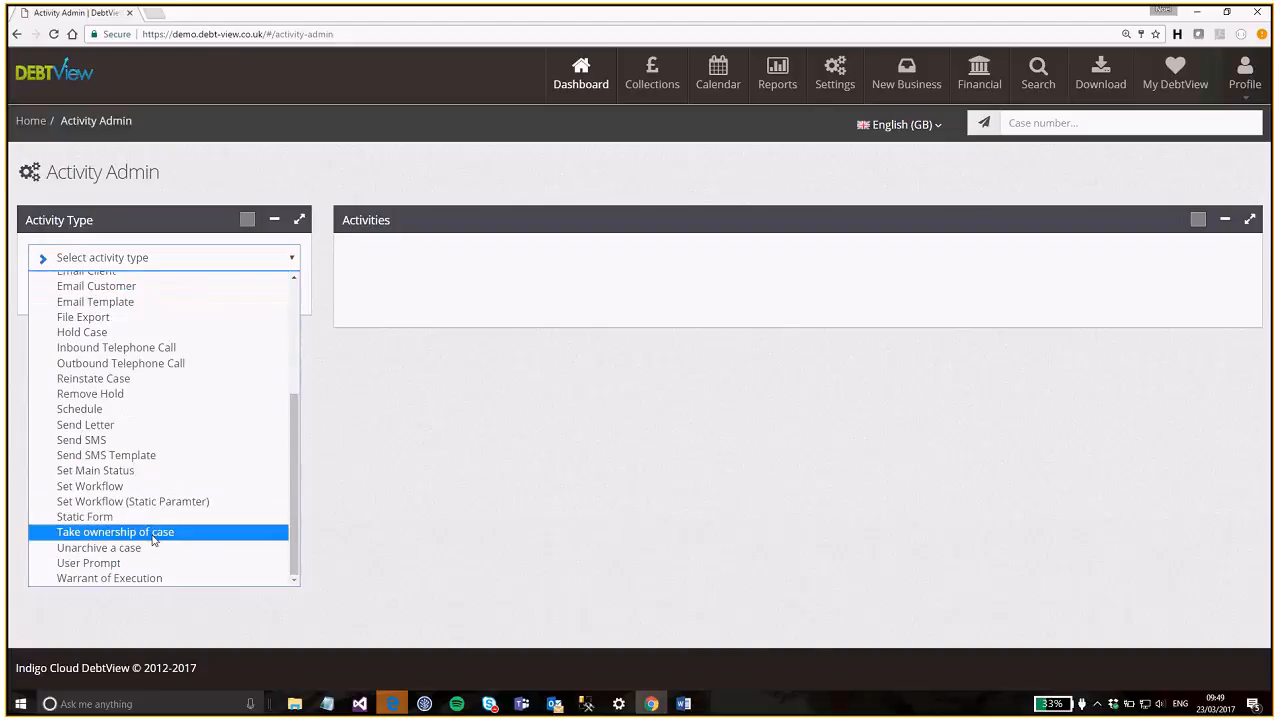
left_click(85, 425)
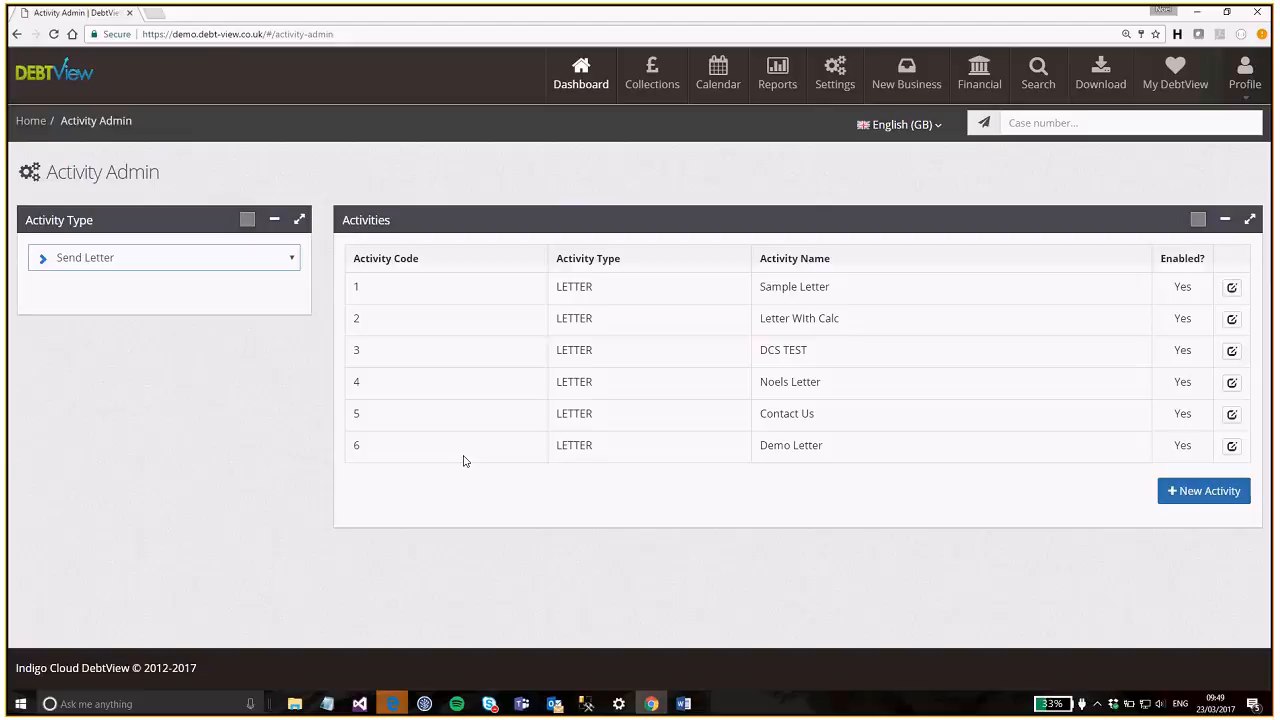
- Start a new Send Letter activity named 'Letter To Debtor', enabled with No Hold
left_click(1204, 491)
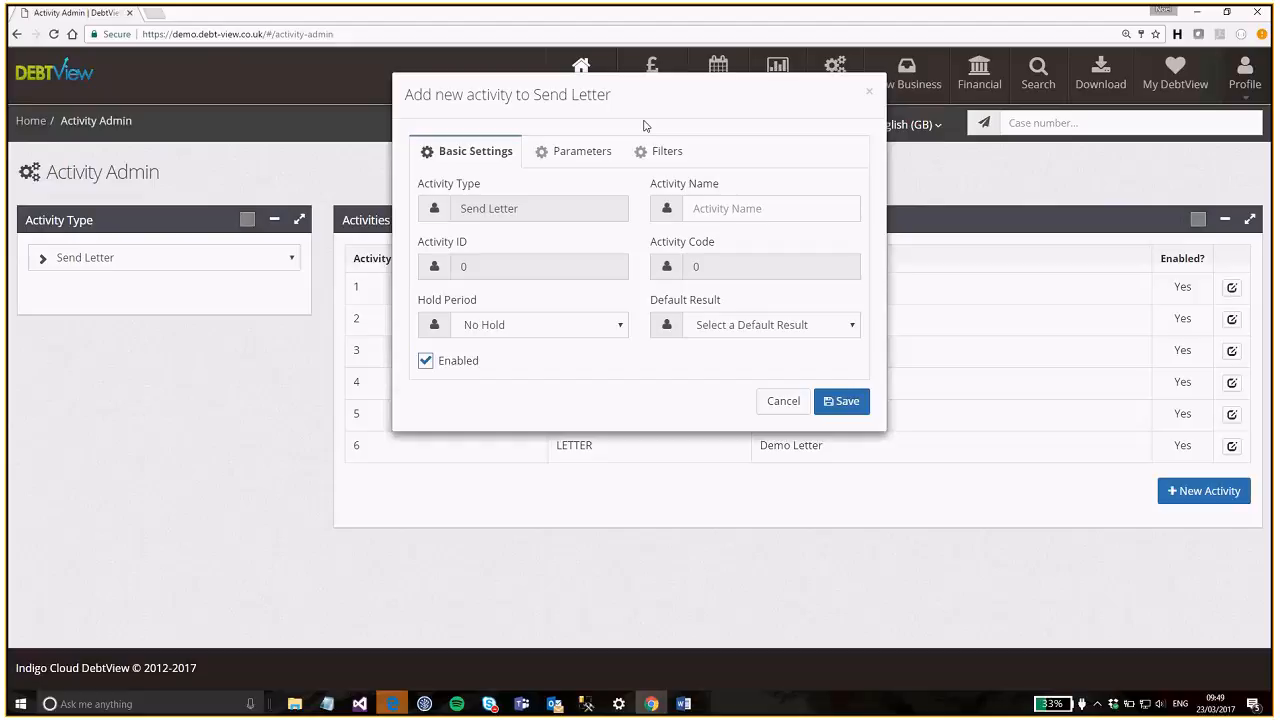
left_click(719, 210)
left_click(575, 151)
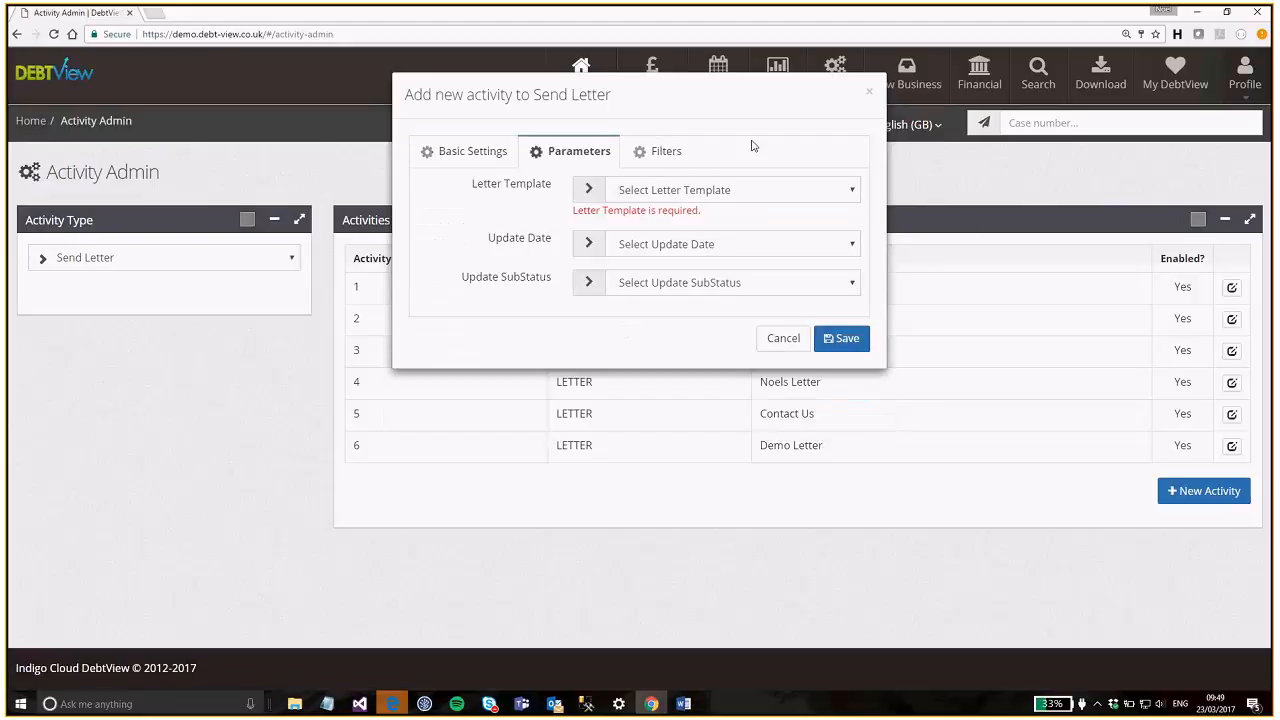
left_click(468, 151)
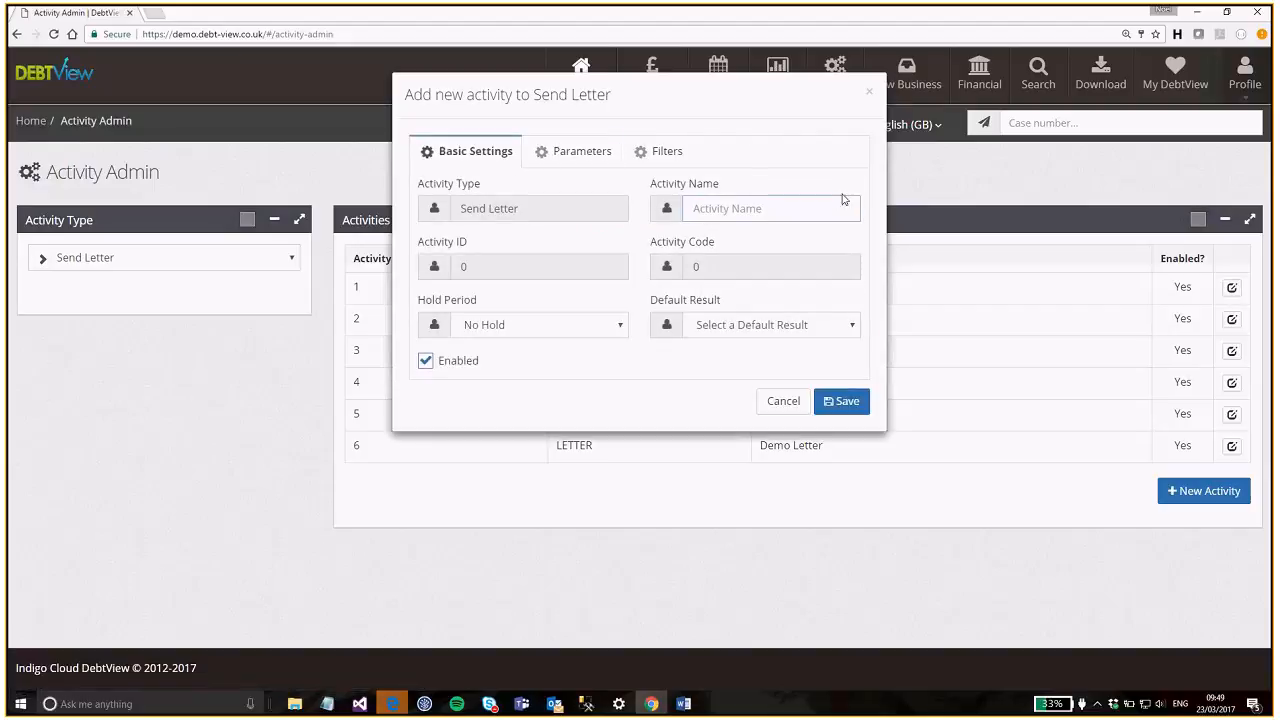
type("Letter To Debtpor")
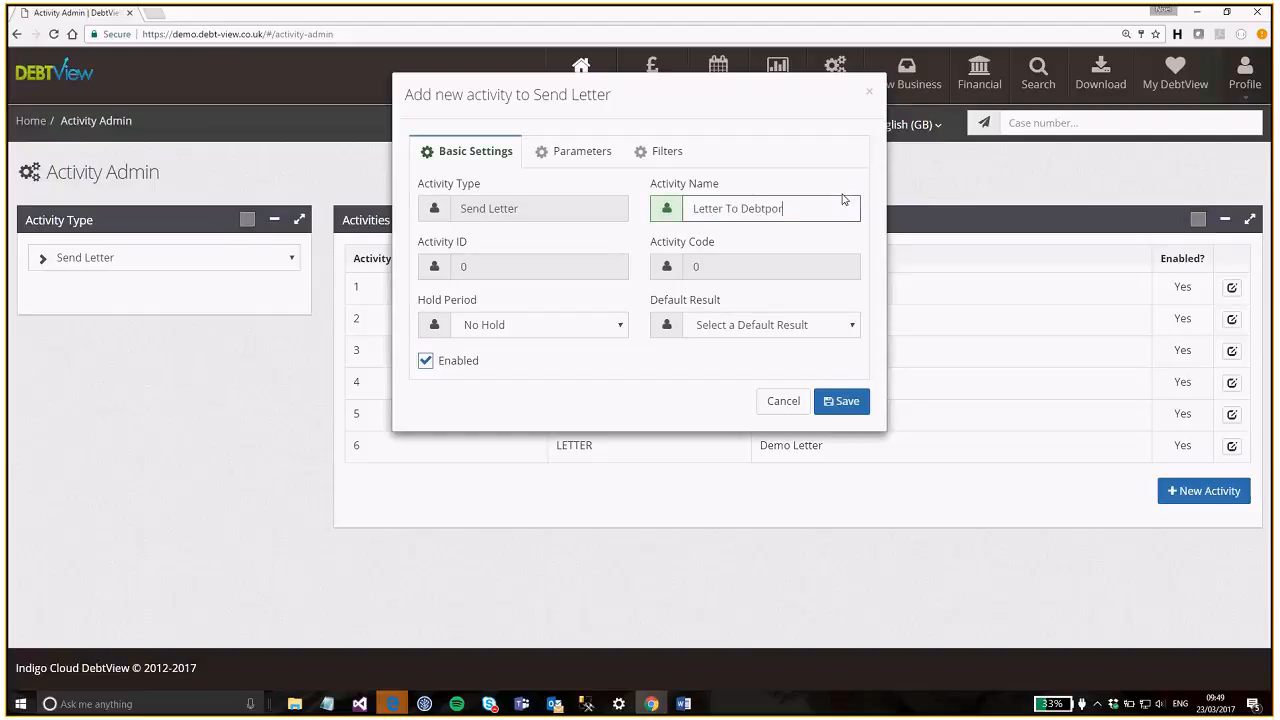
key("BackSpace")
key("BackSpace")
key("BackSpace")
type("or")
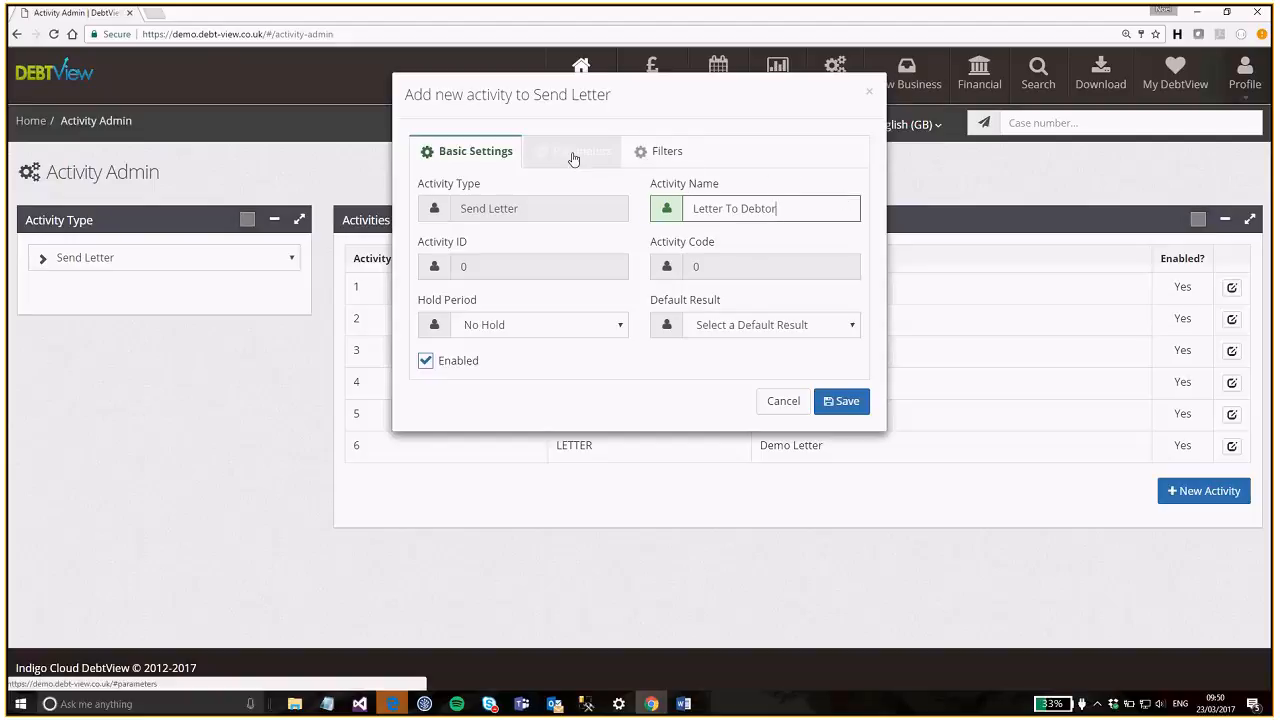
left_click(427, 362)
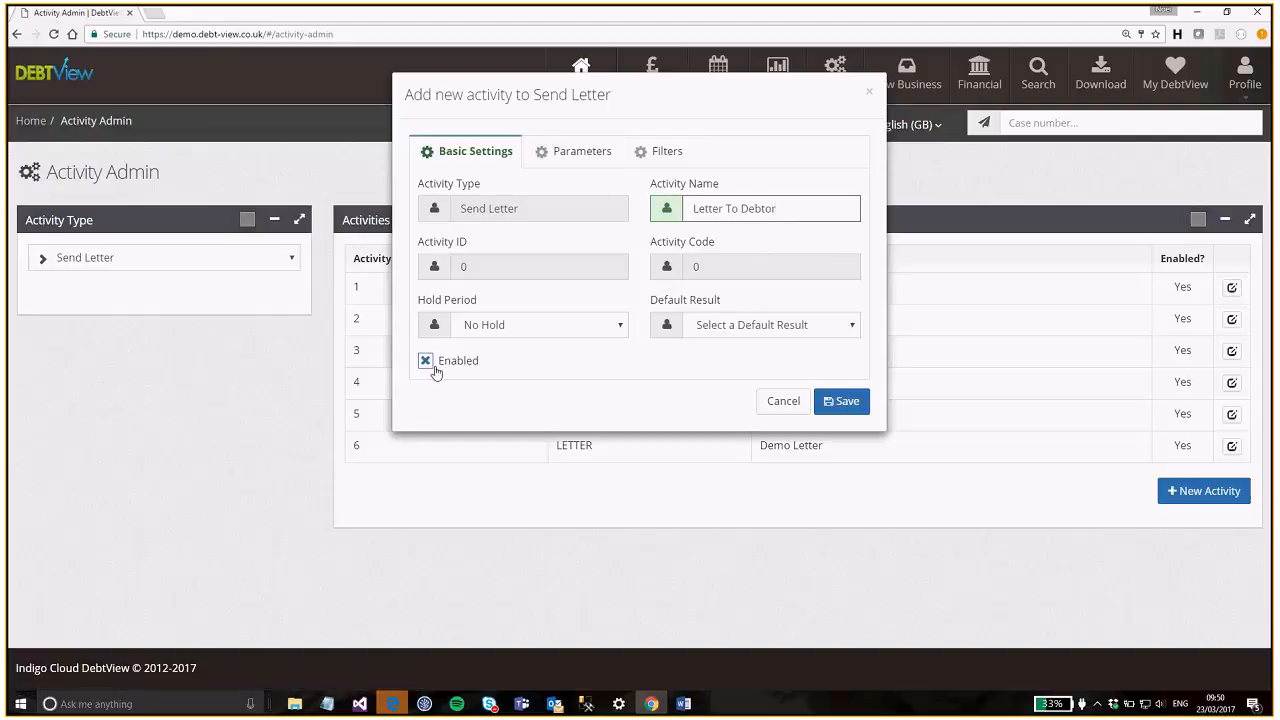
left_click(533, 332)
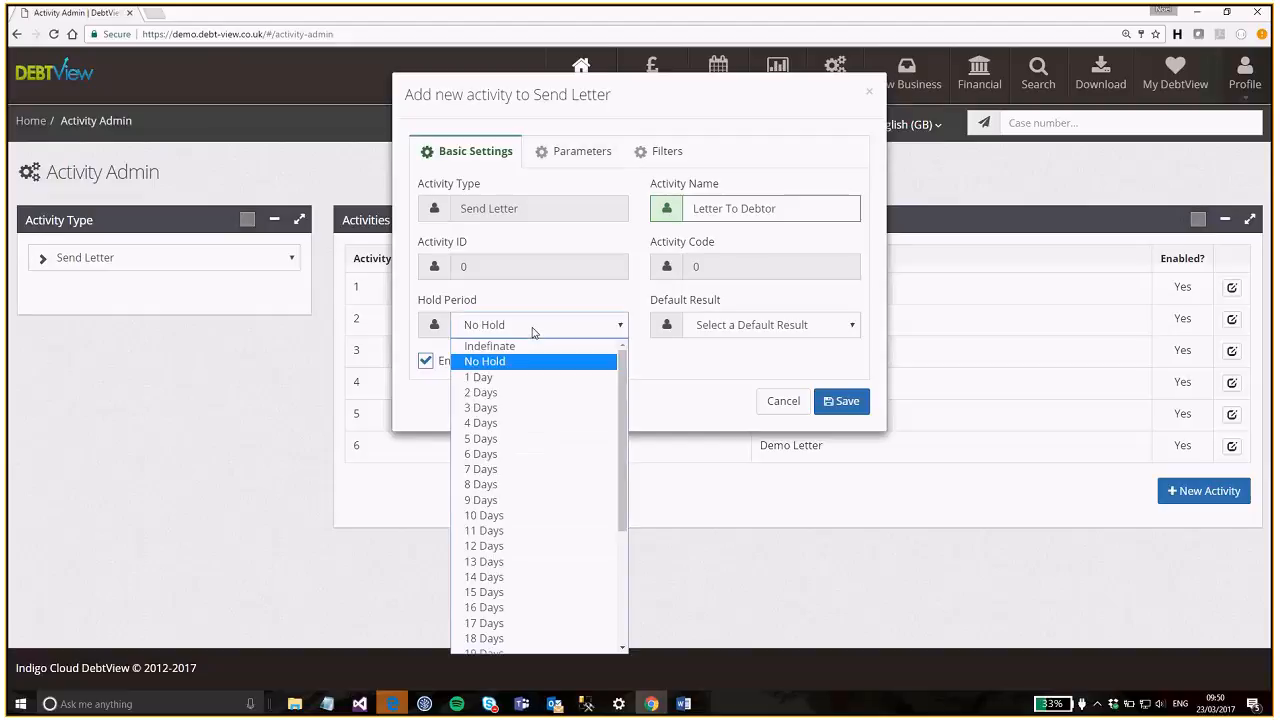
left_click(701, 424)
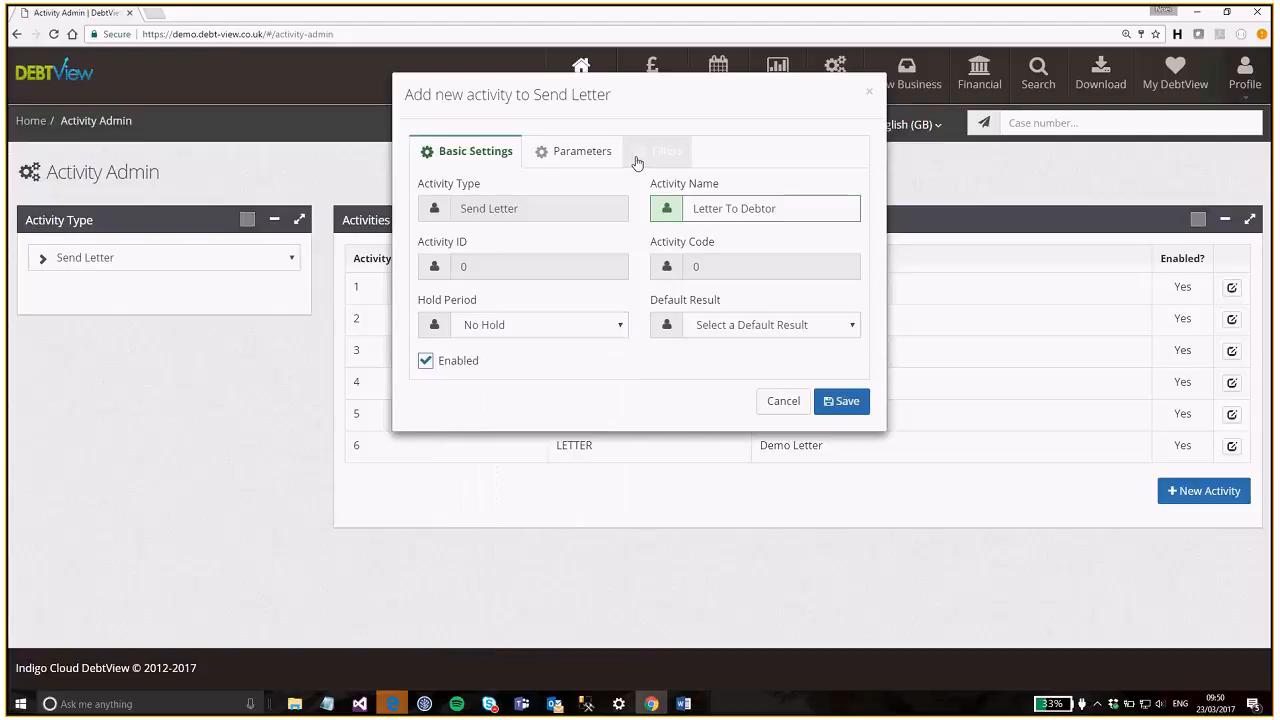
- Choose Letter To Debtor 1 as the activity's letter template
left_click(578, 168)
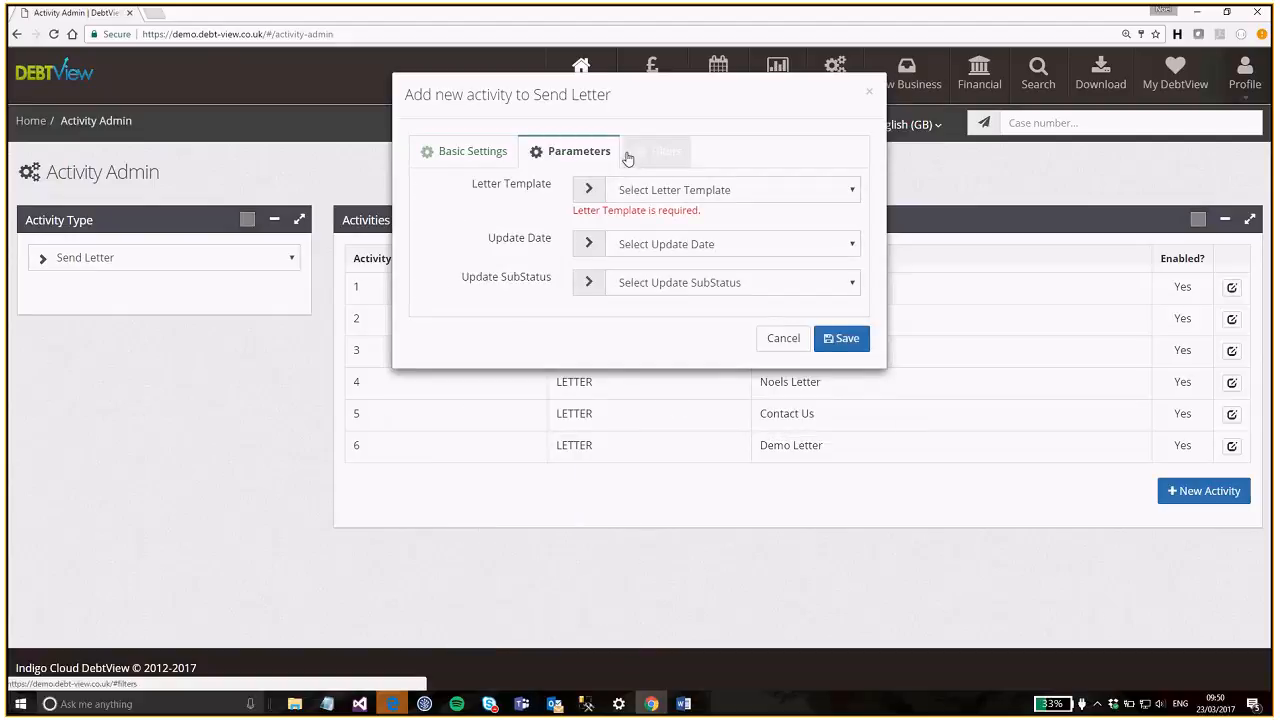
left_click(816, 198)
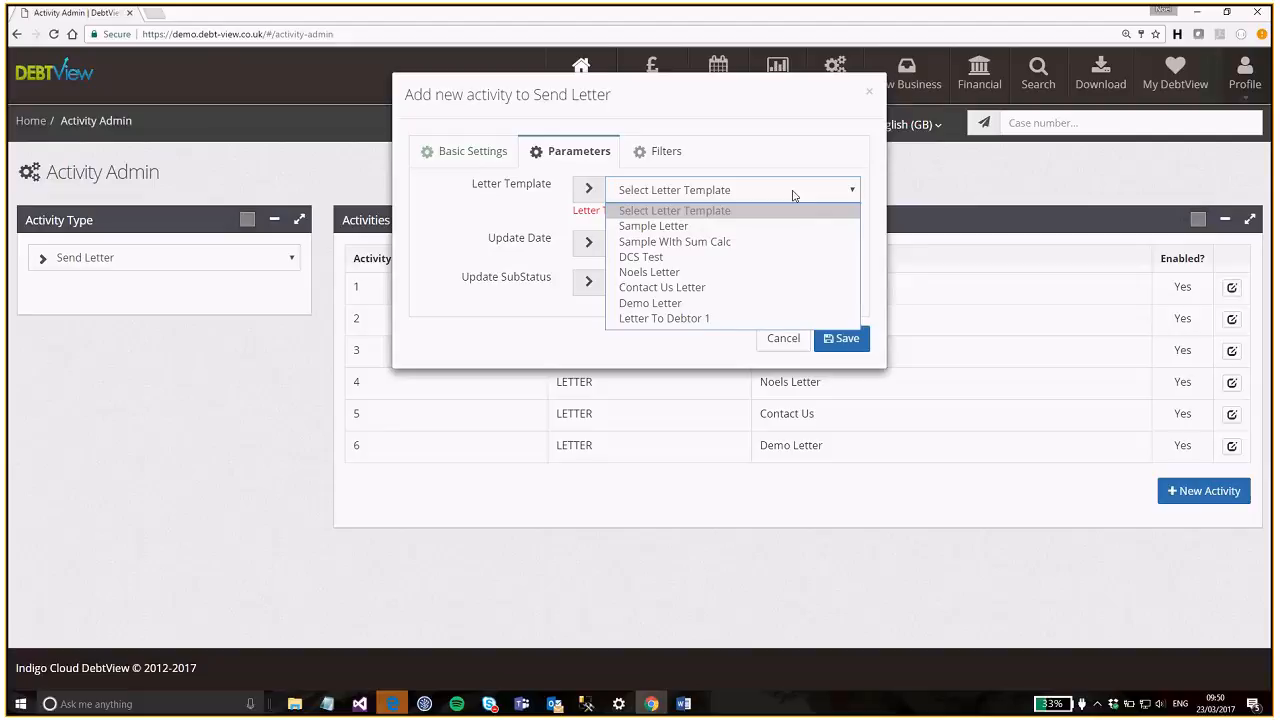
left_click(727, 319)
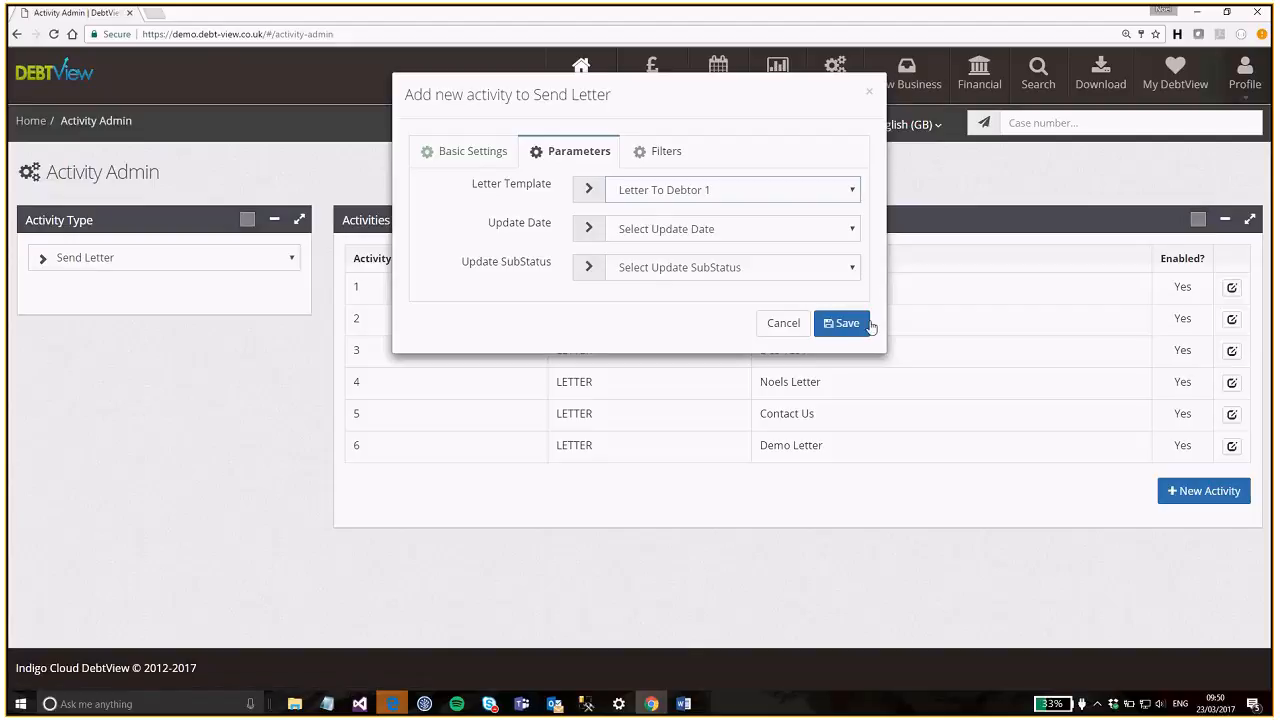
left_click(672, 158)
left_click(574, 157)
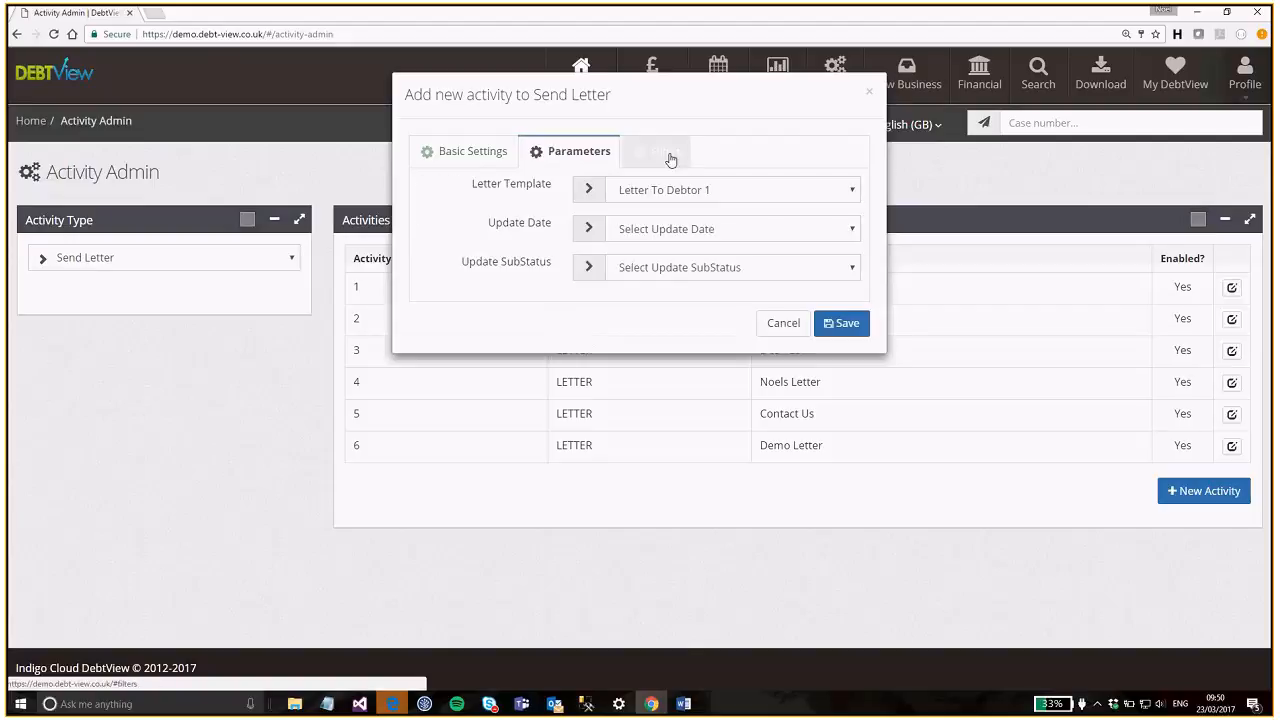
left_click(470, 160)
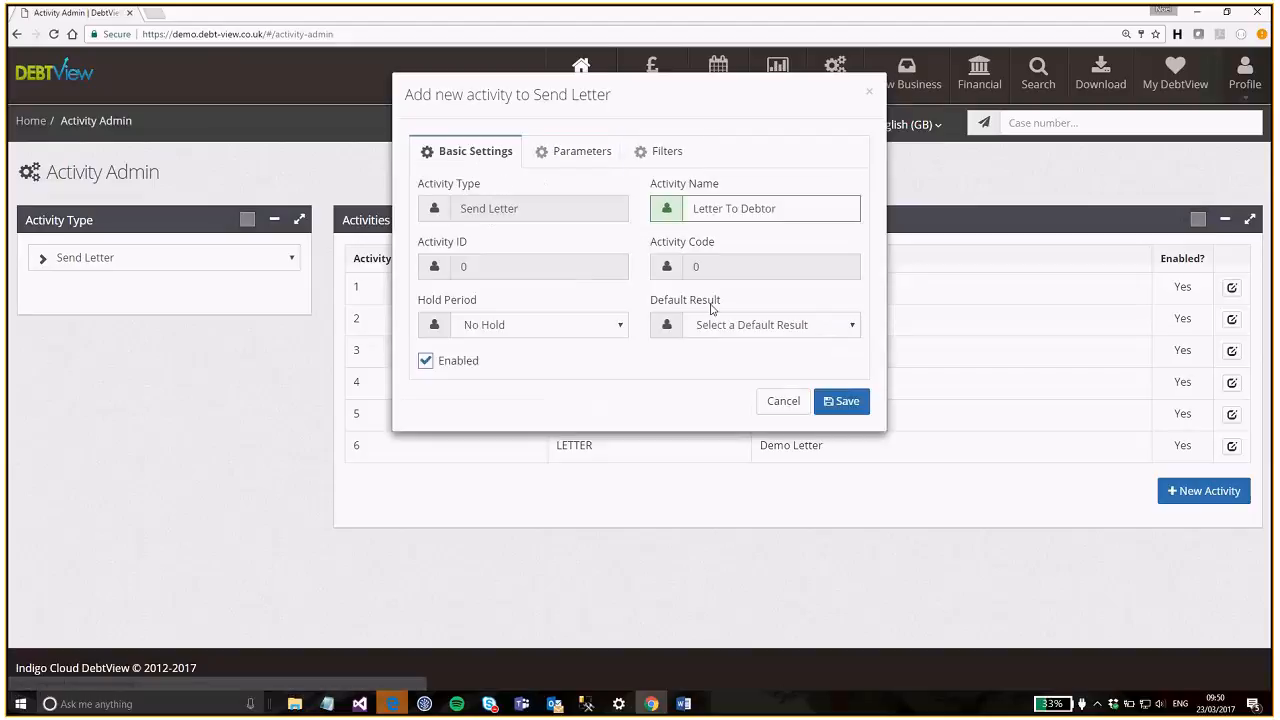
- Save the new Letter To Debtor activity and return to the collections case details
left_click(852, 410)
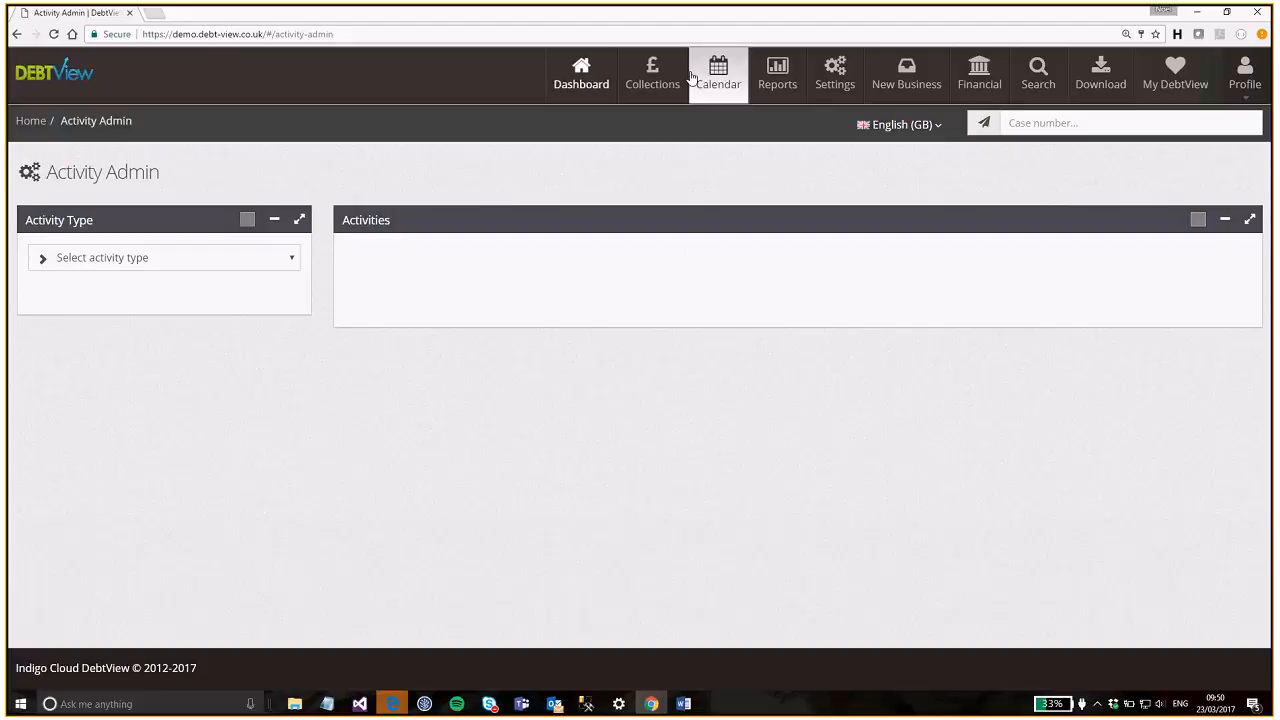
left_click(638, 62)
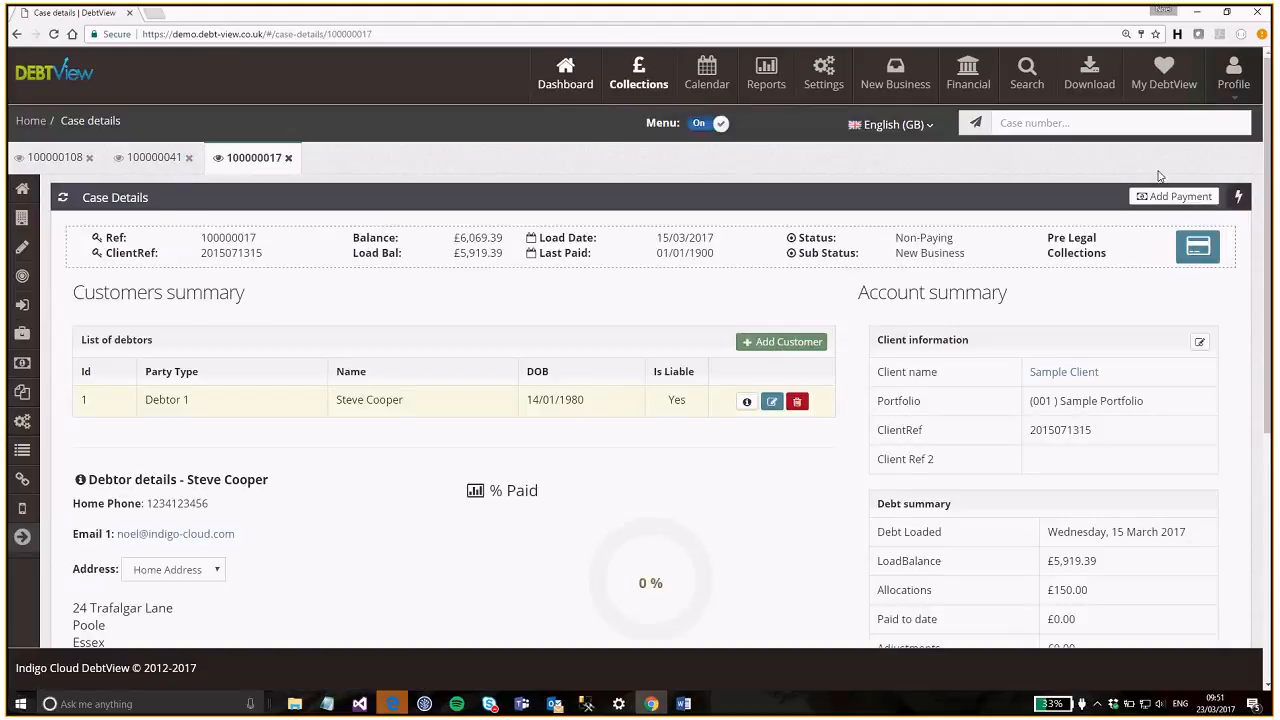
left_click(1238, 197)
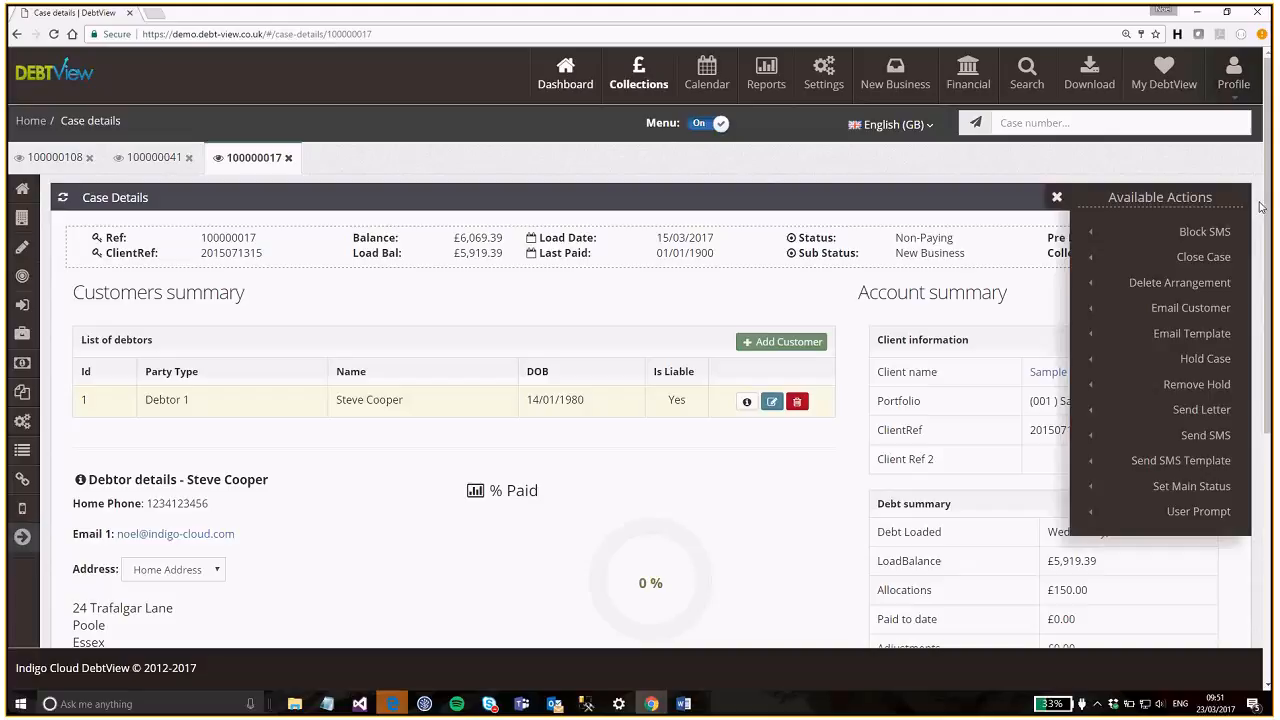
mouse_move(1179, 414)
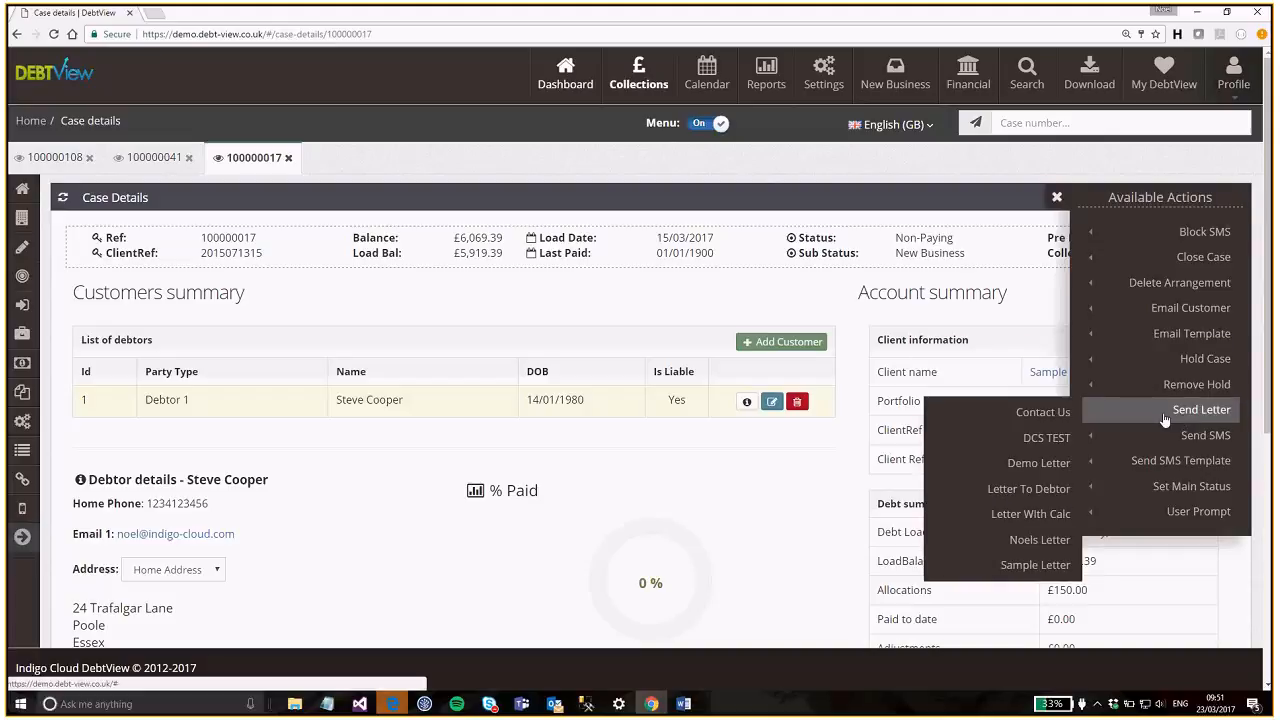
left_click(1033, 497)
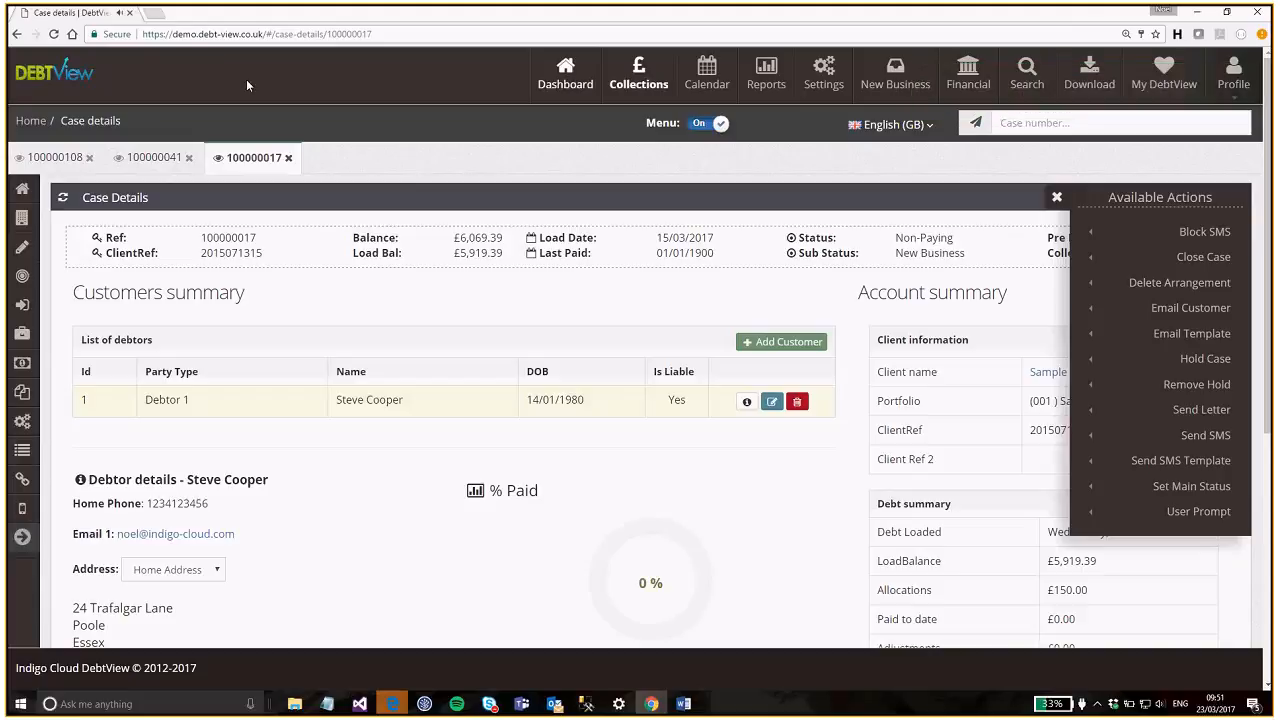
left_click_drag(388, 402, 334, 403)
left_click(274, 431)
left_click(1055, 198)
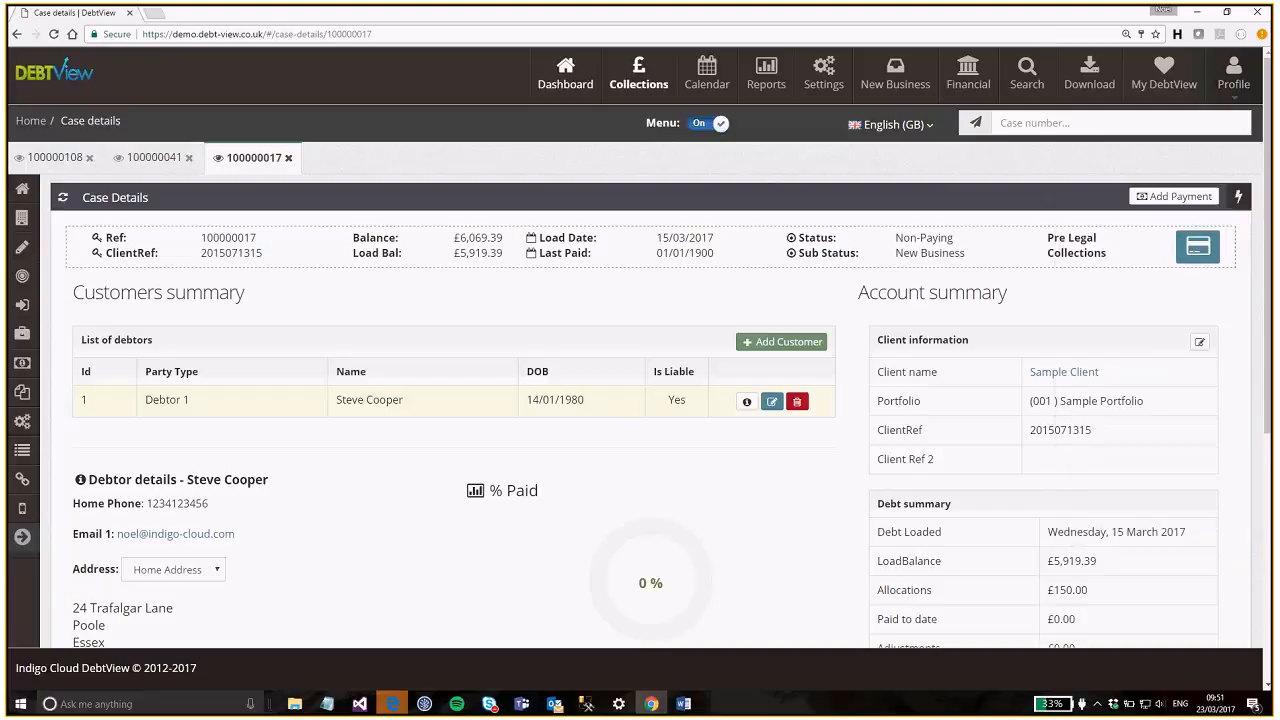
- Show the case's Activities list and find the Queued Letter To Debtor entry
left_click(23, 277)
scroll(650, 362, "down", 2)
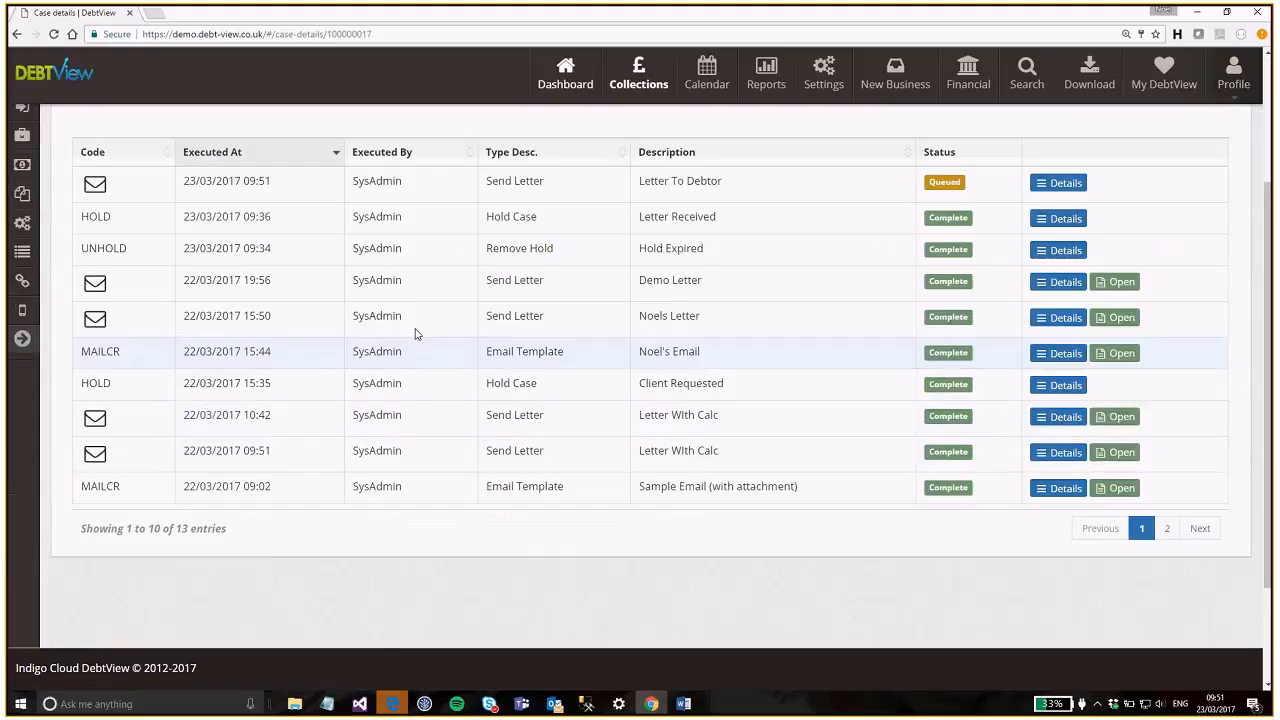
scroll(828, 316, "up", 1)
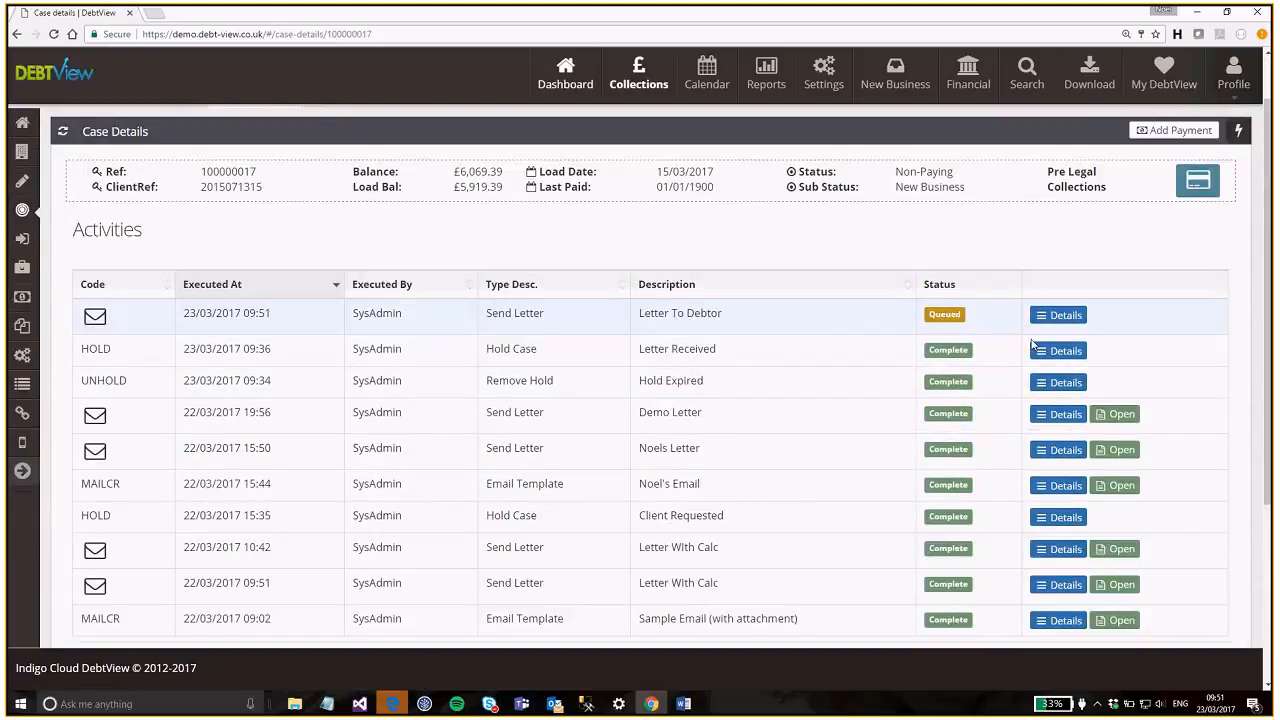
scroll(843, 392, "up", 1)
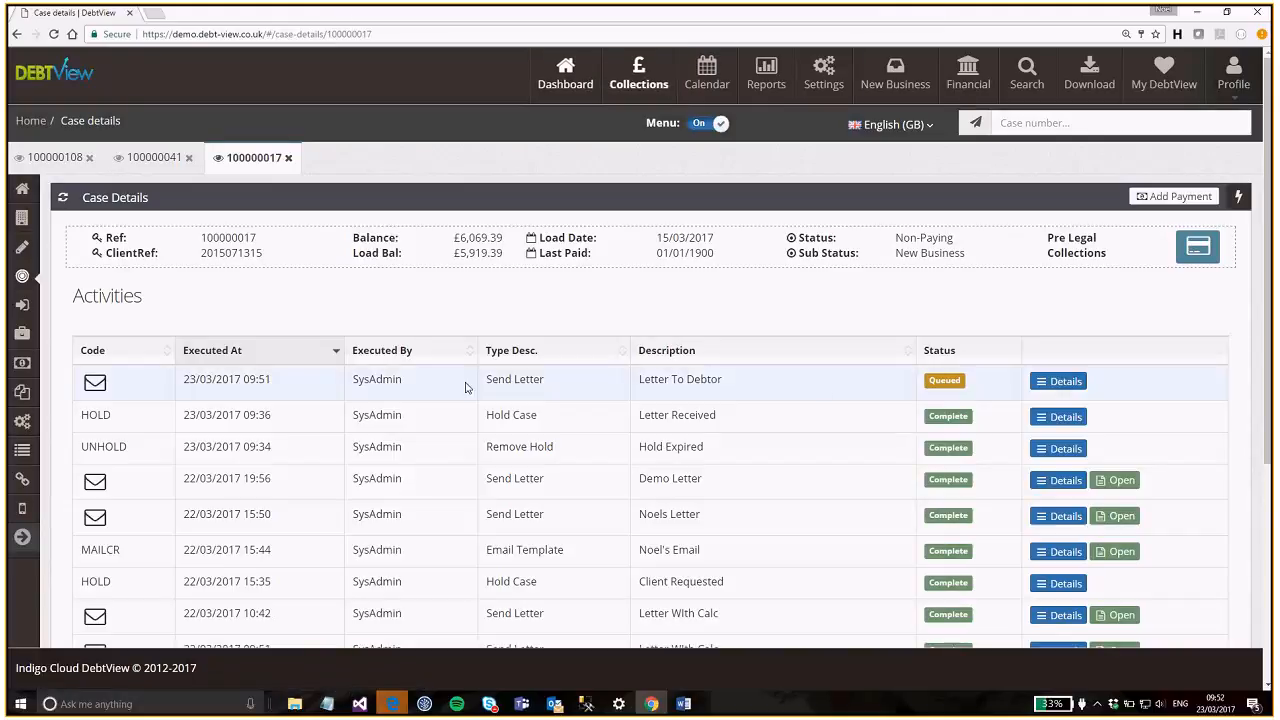
- From Settings' Print Queue, generate Letter To Debtor 1 as the PDF letter (41).pdf
left_click(823, 84)
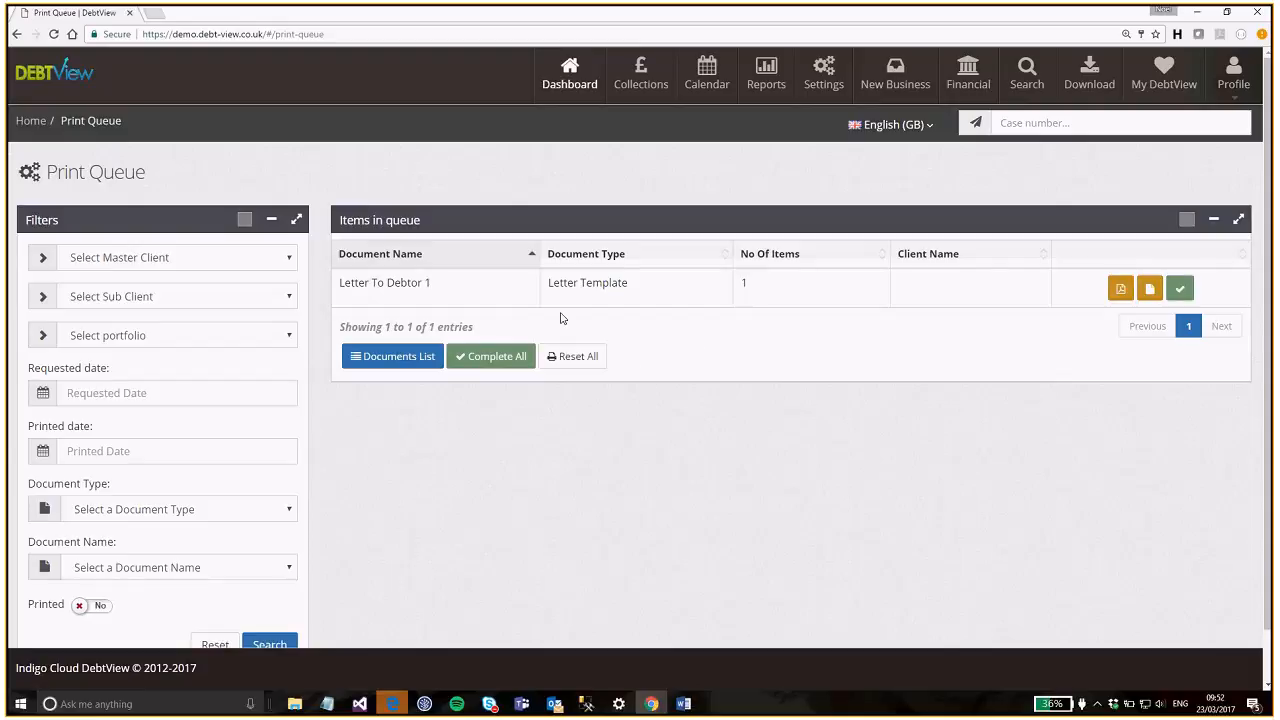
left_click_drag(442, 287, 314, 283)
left_click(785, 381)
left_click(1148, 288)
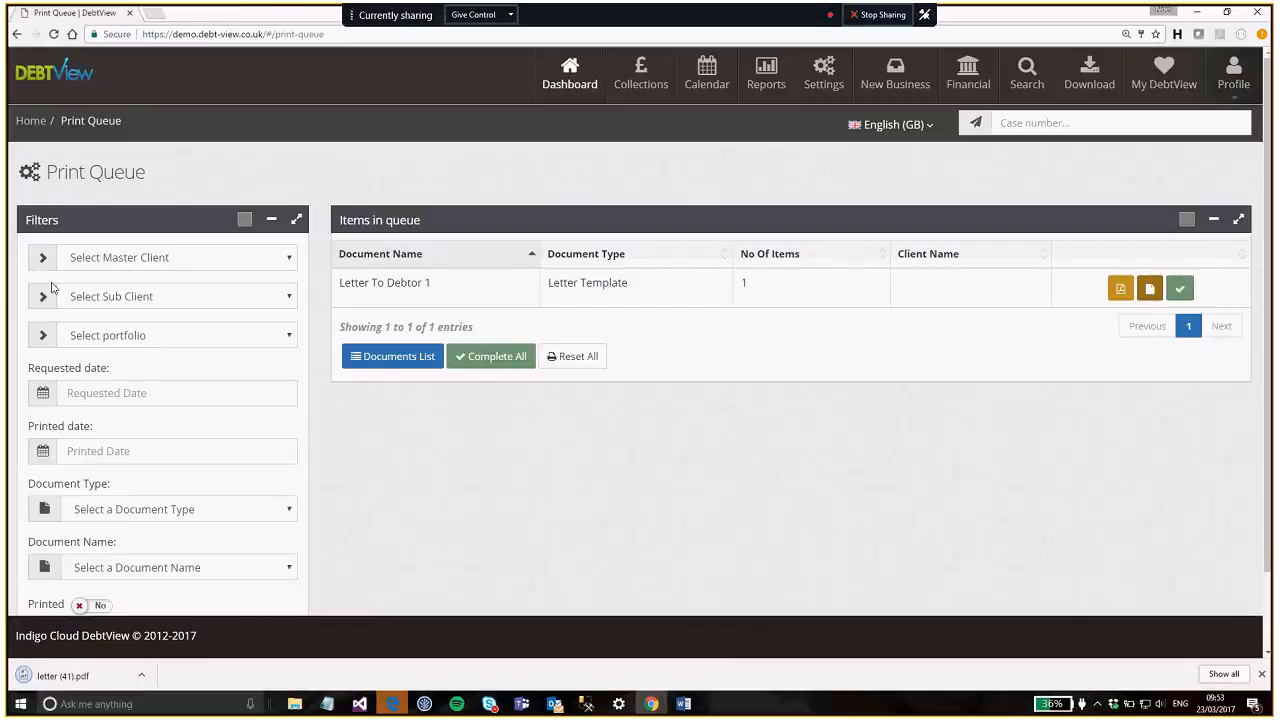
- Open letter (41).pdf and check the merged client reference and £6,069.39 balance
left_click(88, 678)
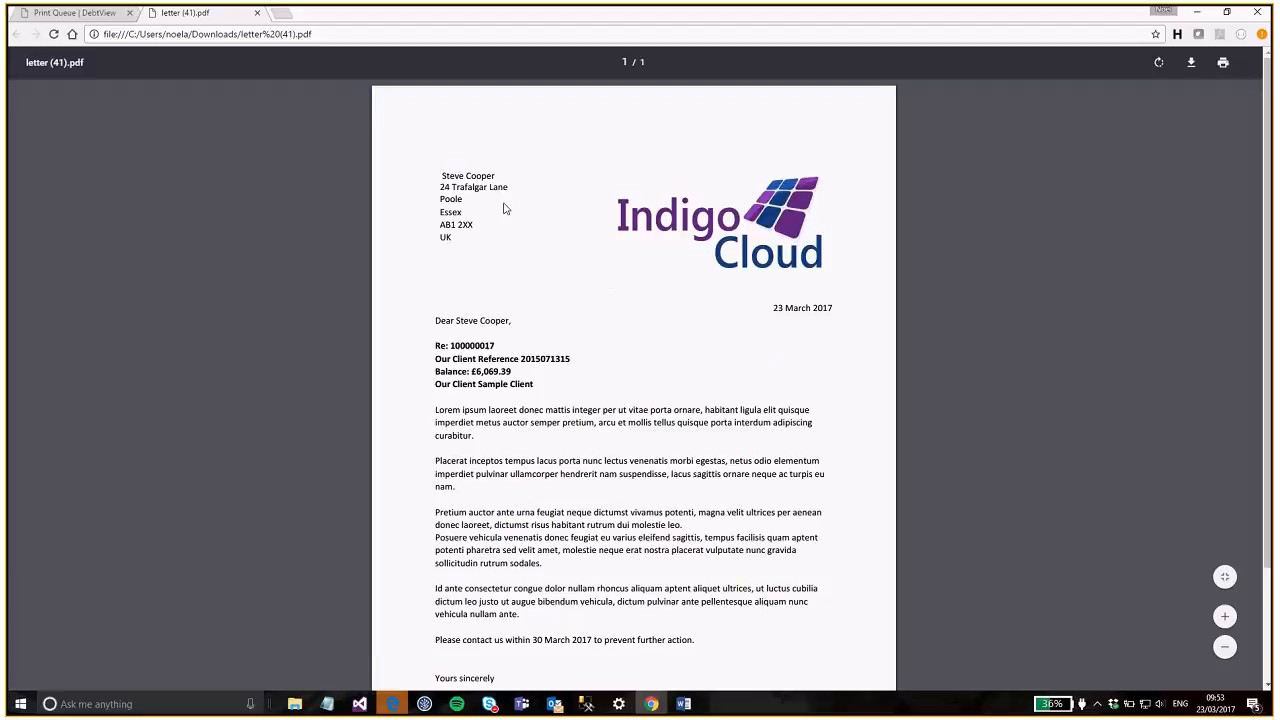
scroll(563, 340, "down", 1)
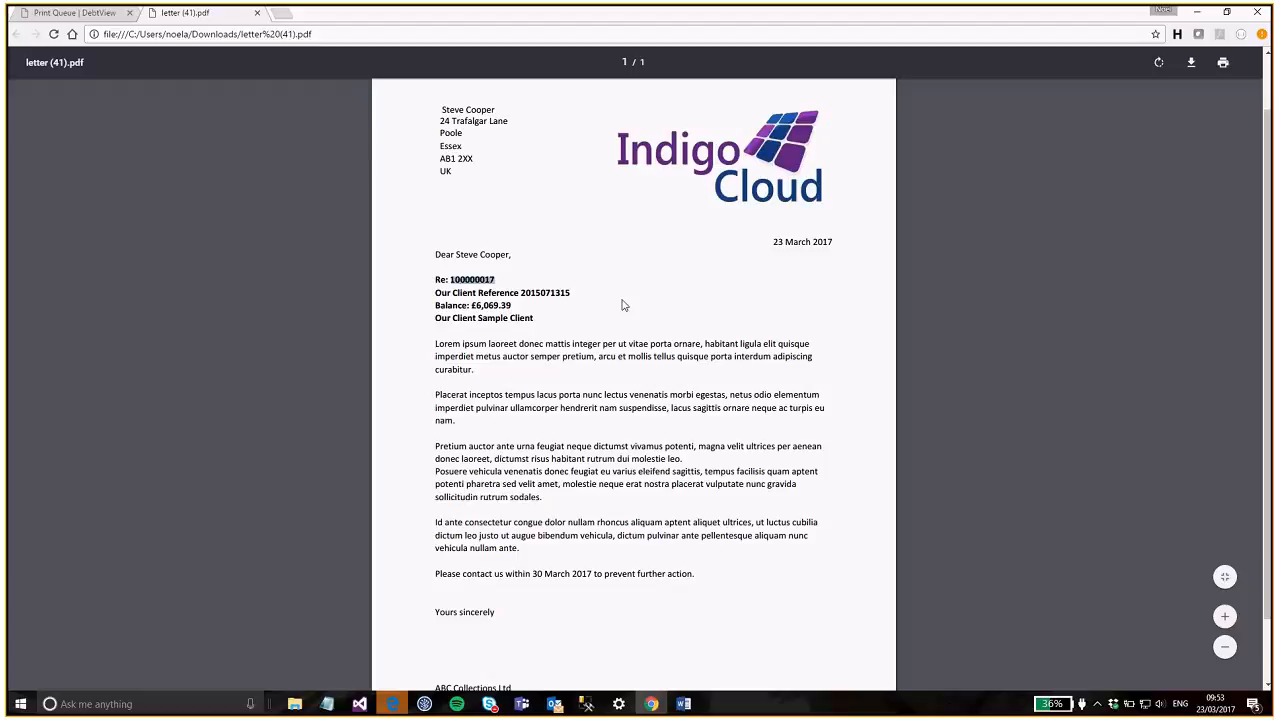
double_click(563, 293)
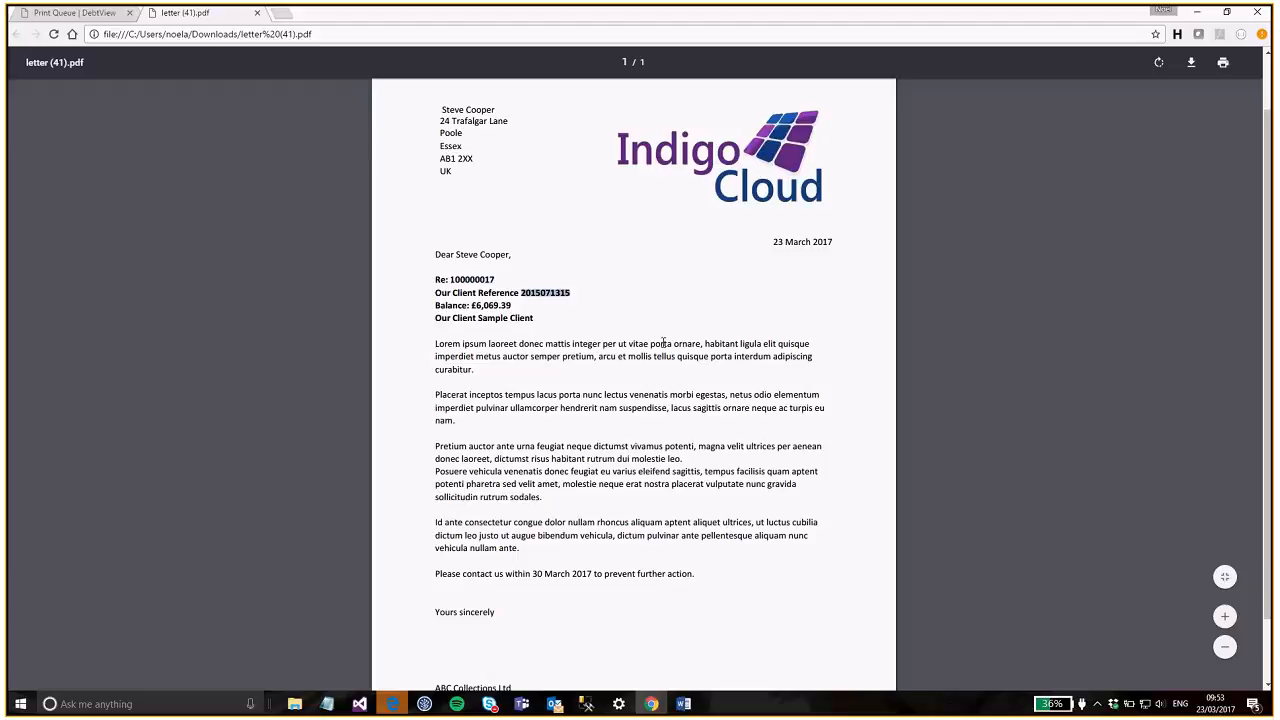
double_click(491, 305)
left_click(609, 318)
- Check the merged client name and 30 March 2017 due date, then switch to Word
left_click_drag(533, 320, 478, 319)
left_click(585, 332)
scroll(697, 428, "down", 2)
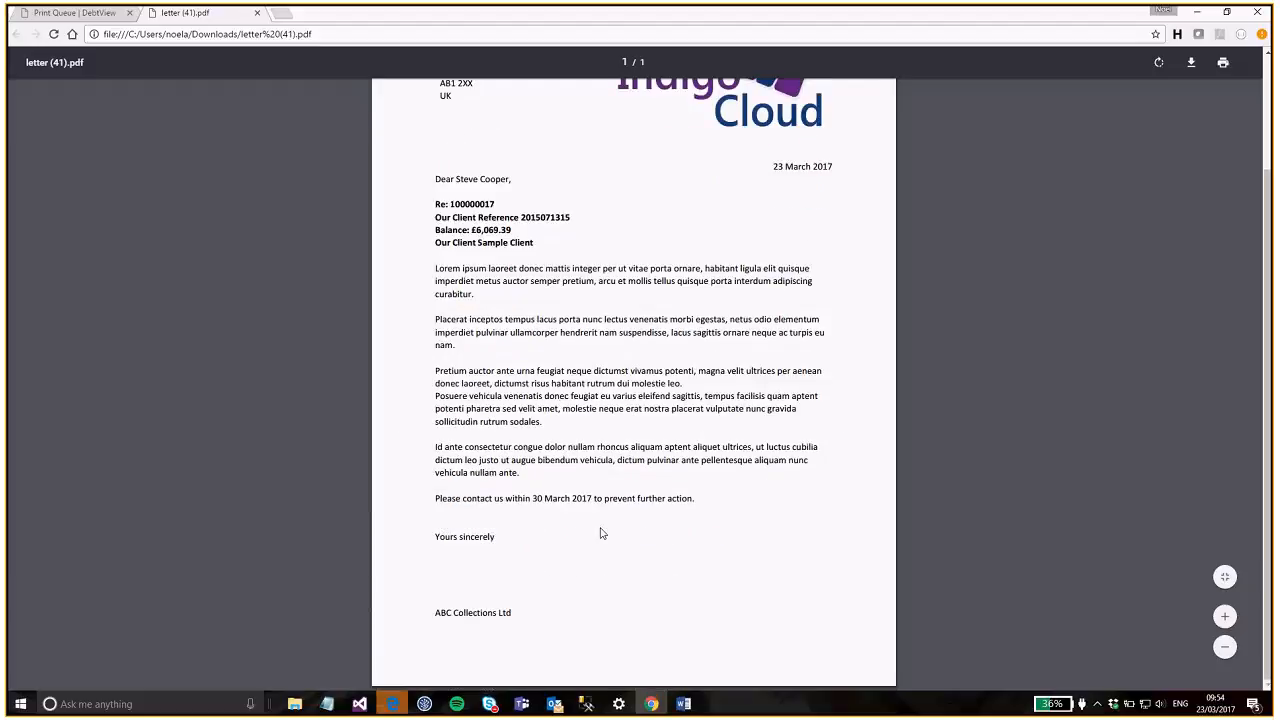
left_click_drag(531, 498, 592, 498)
left_click(683, 704)
left_click(855, 669)
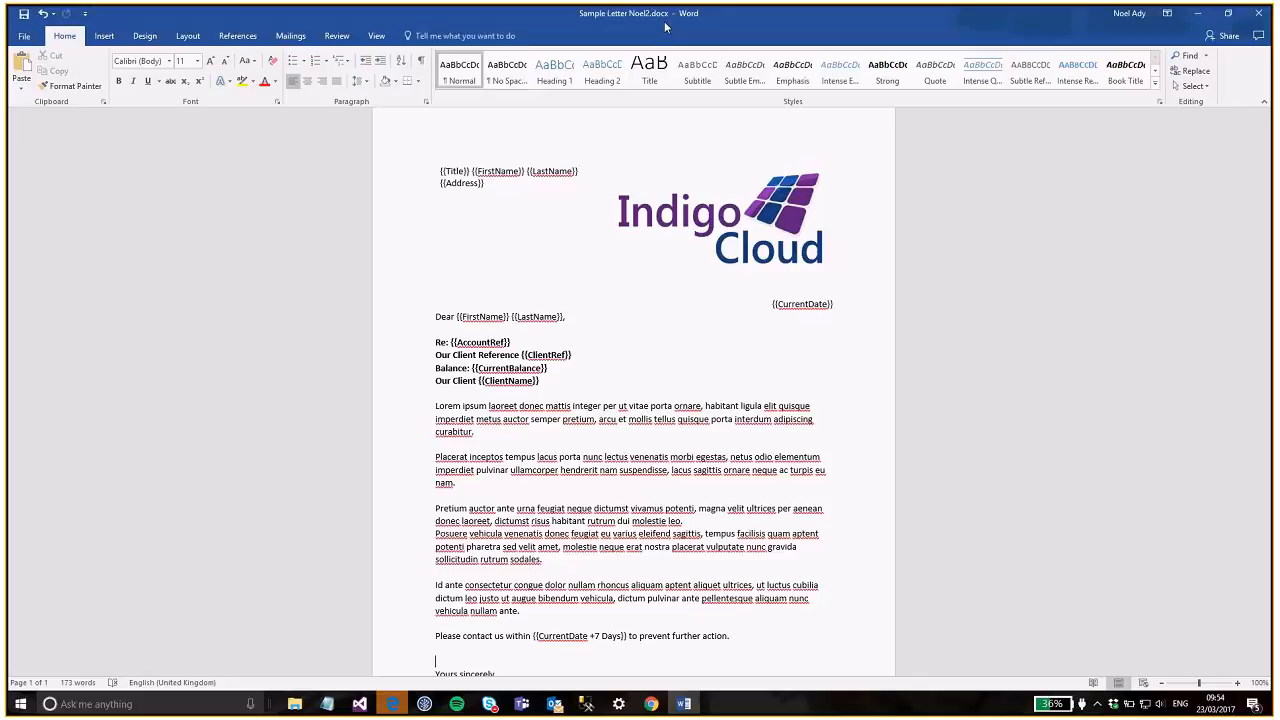
- Restore the Word template and PDF viewer windows and arrange them side by side
left_click_drag(665, 27, 1118, 93)
double_click(980, 15)
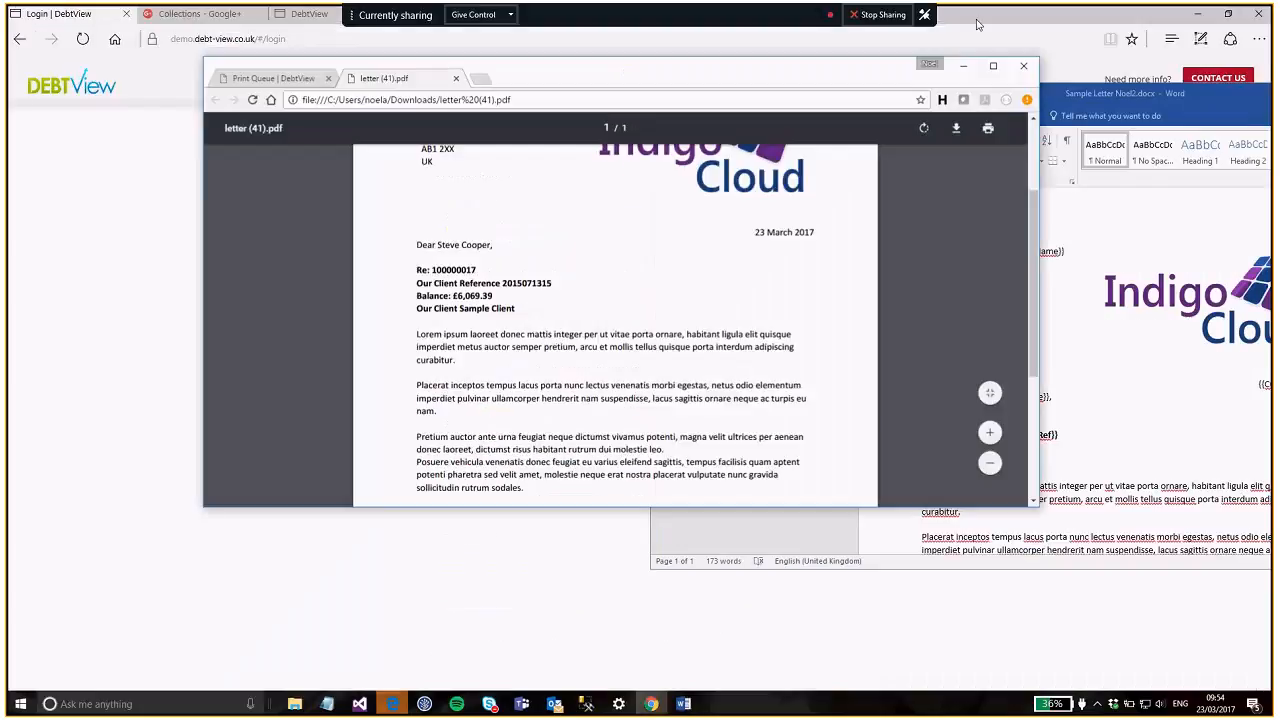
left_click_drag(765, 85, 587, 111)
left_click_drag(1115, 87, 936, 87)
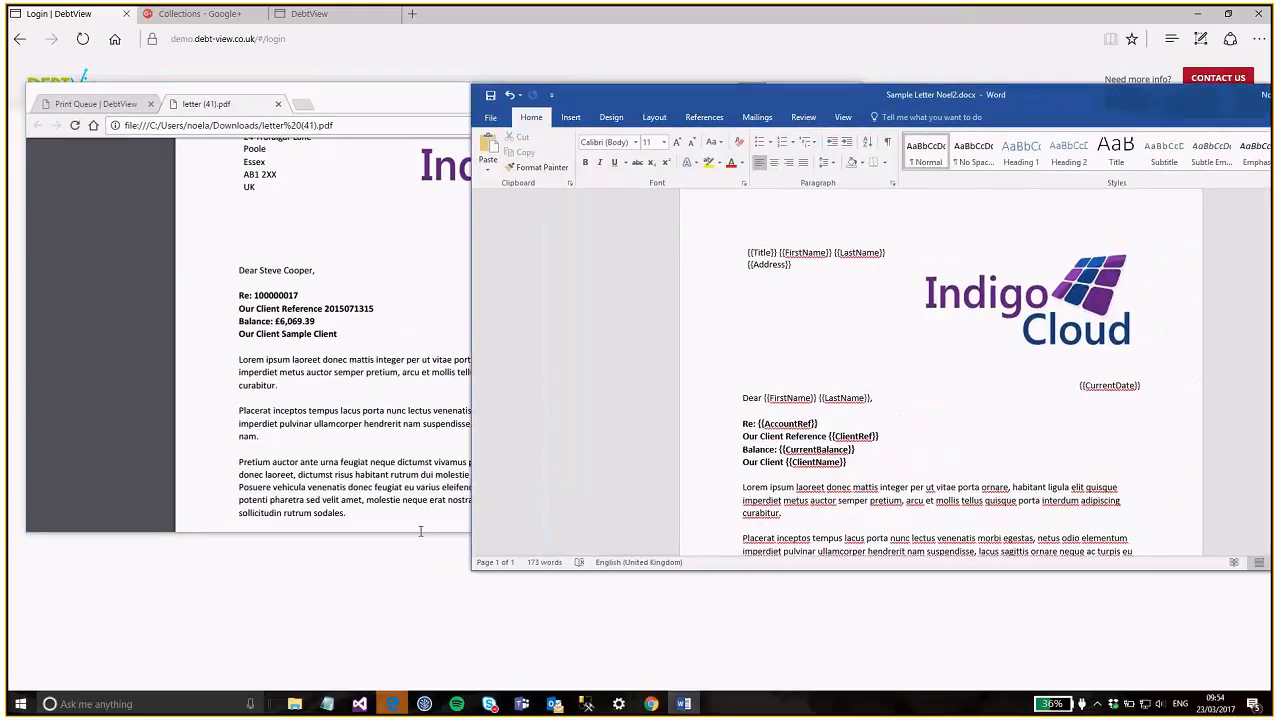
left_click(420, 529)
left_click_drag(409, 531, 410, 620)
left_click(540, 460)
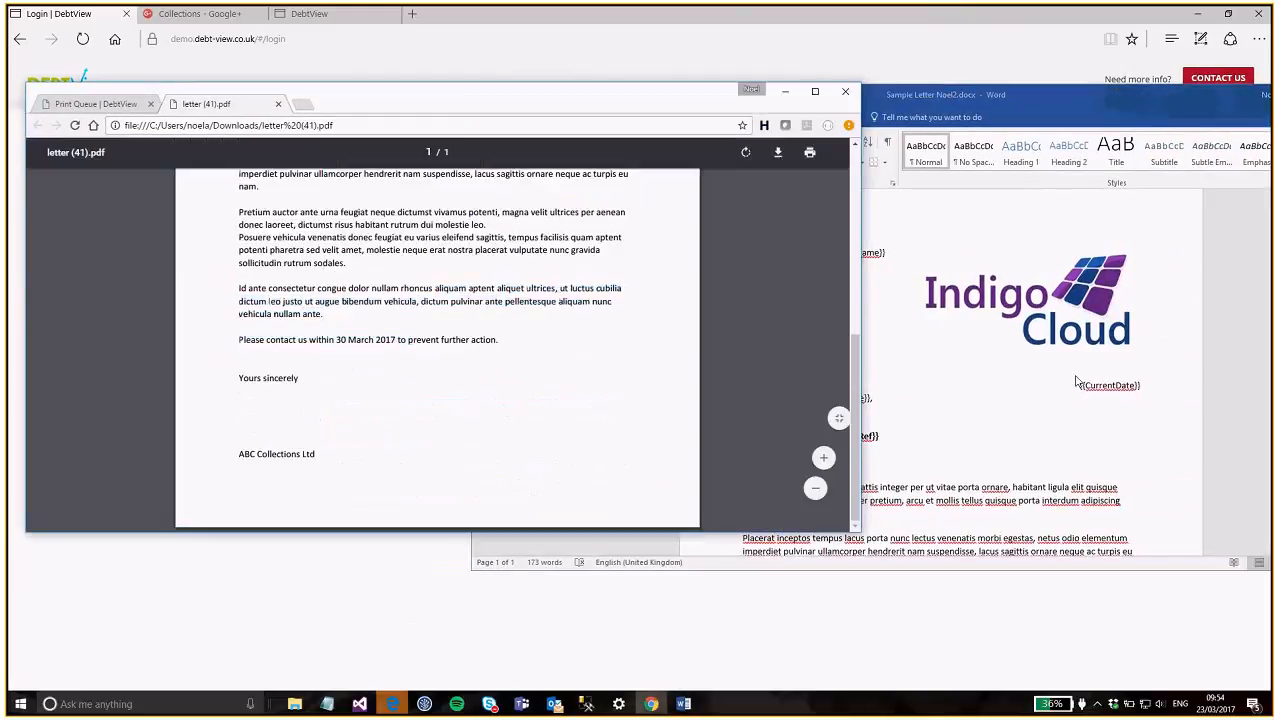
scroll(486, 340, "up", 5)
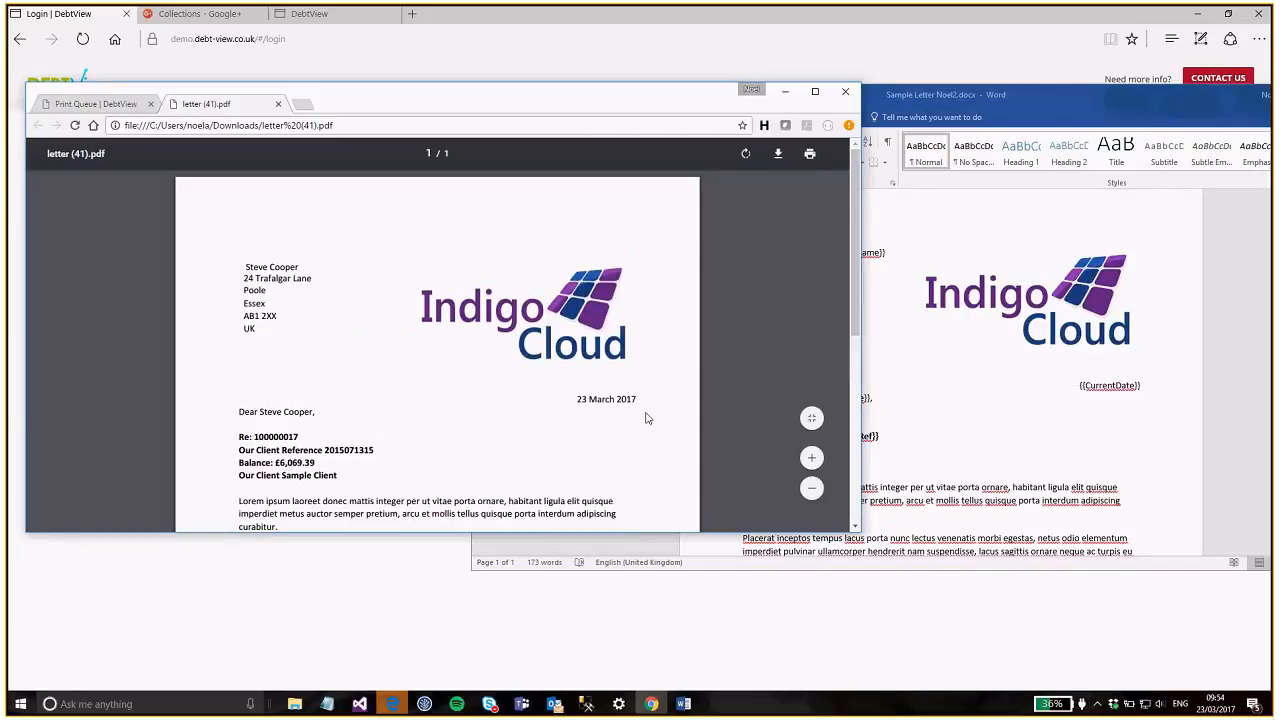
- Compare the template with the PDF, then minimize Word and maximize the PDF viewer
left_click(950, 340)
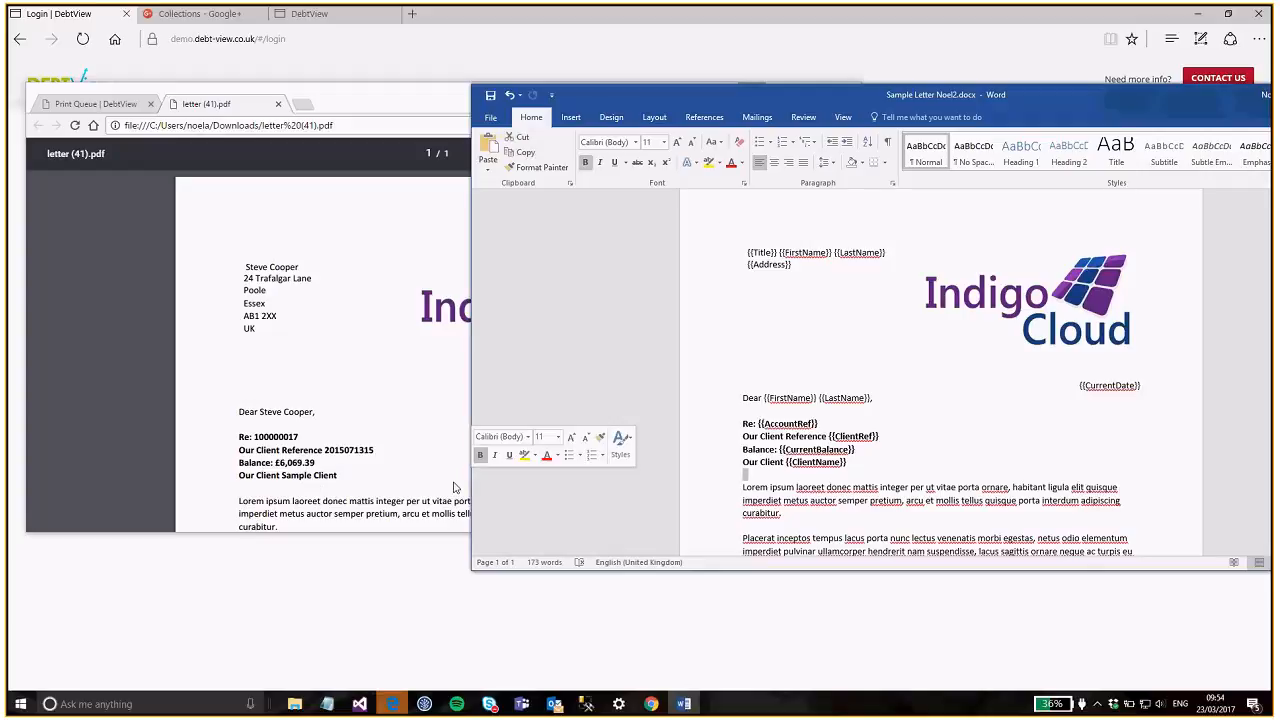
left_click(418, 490)
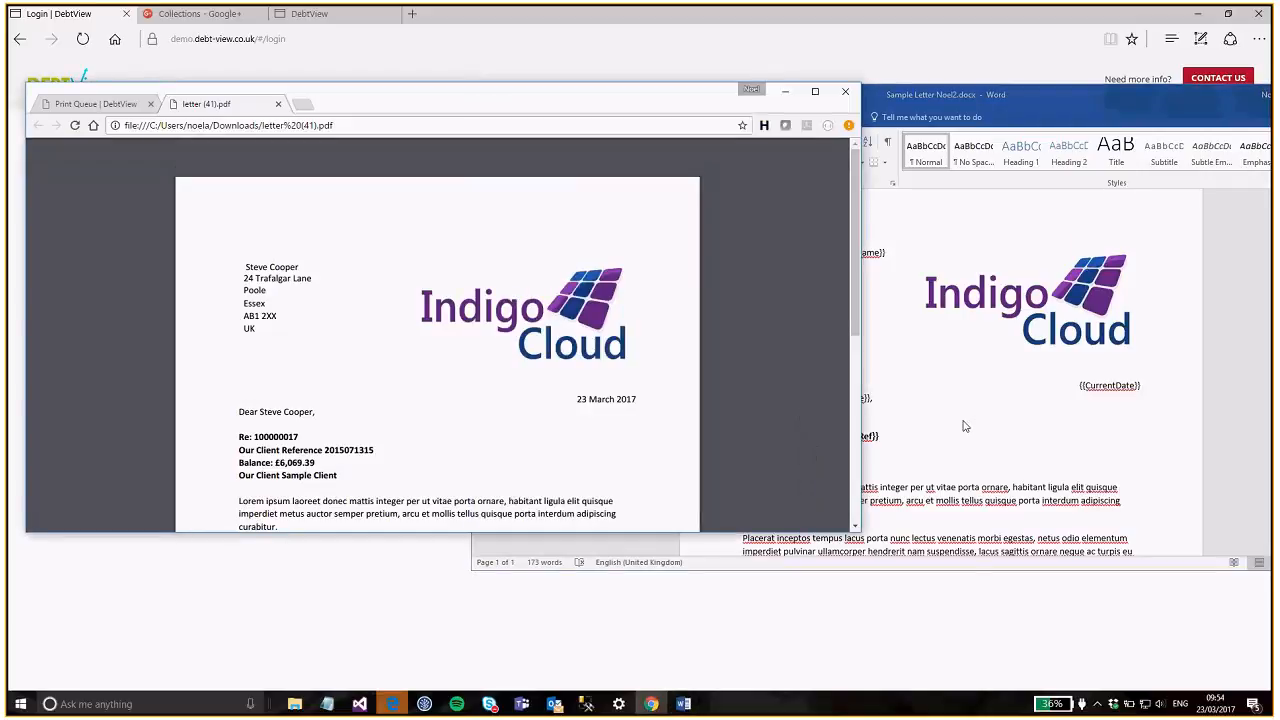
left_click(1024, 486)
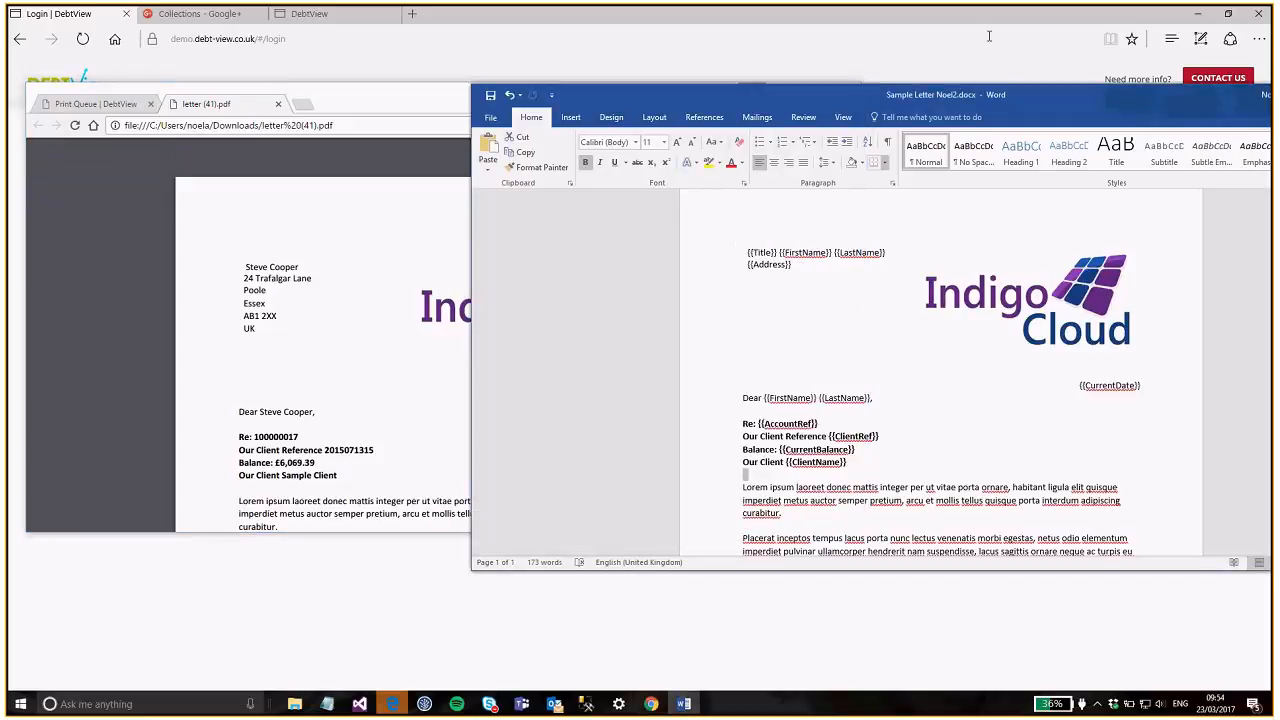
left_click_drag(1194, 97, 935, 116)
left_click(1078, 114)
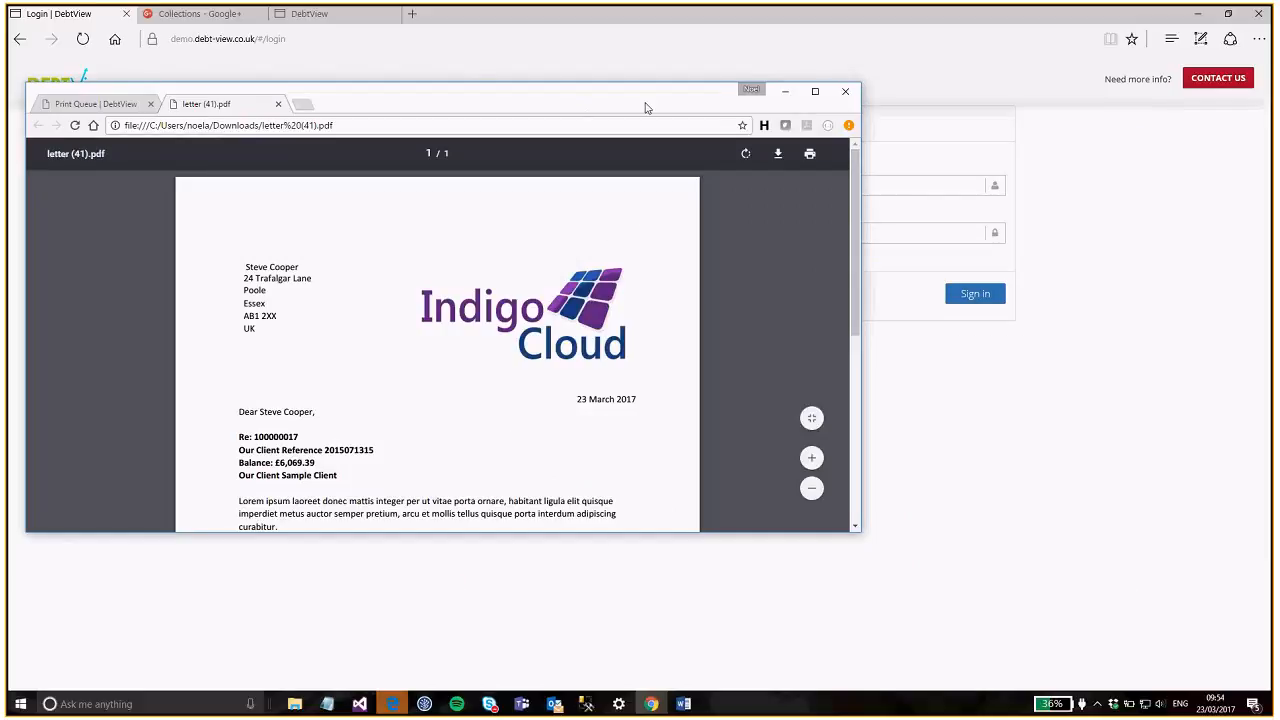
left_click_drag(645, 107, 862, 87)
double_click(894, 83)
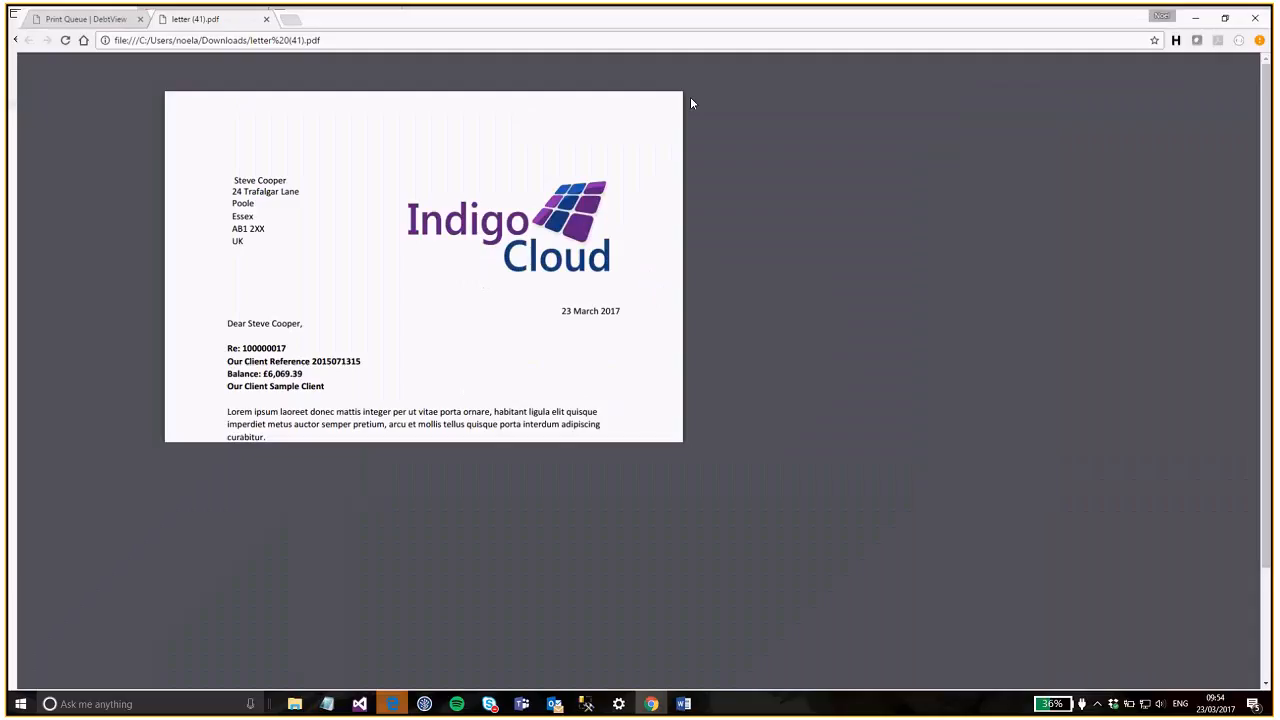
- Close the letter (41).pdf tab to get back to the Print Queue
left_click(257, 12)
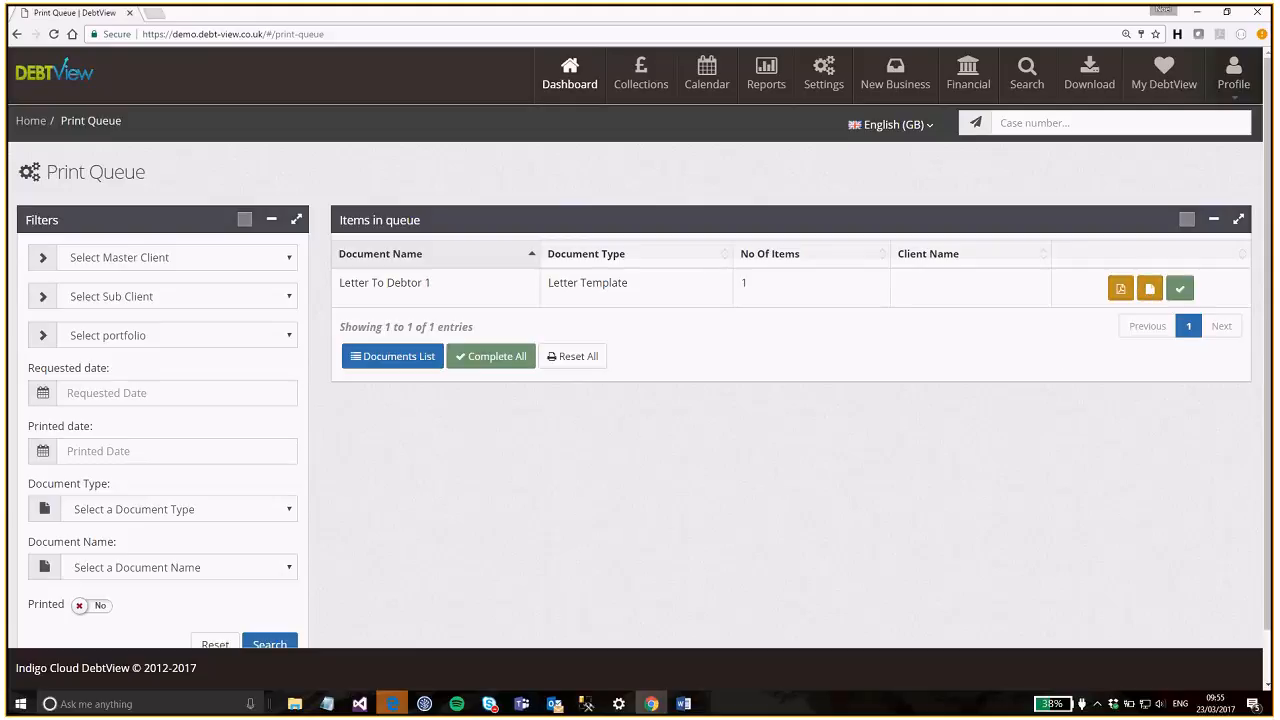
- Mark Letter To Debtor 1 complete and reopen the case via Collections
left_click(1180, 289)
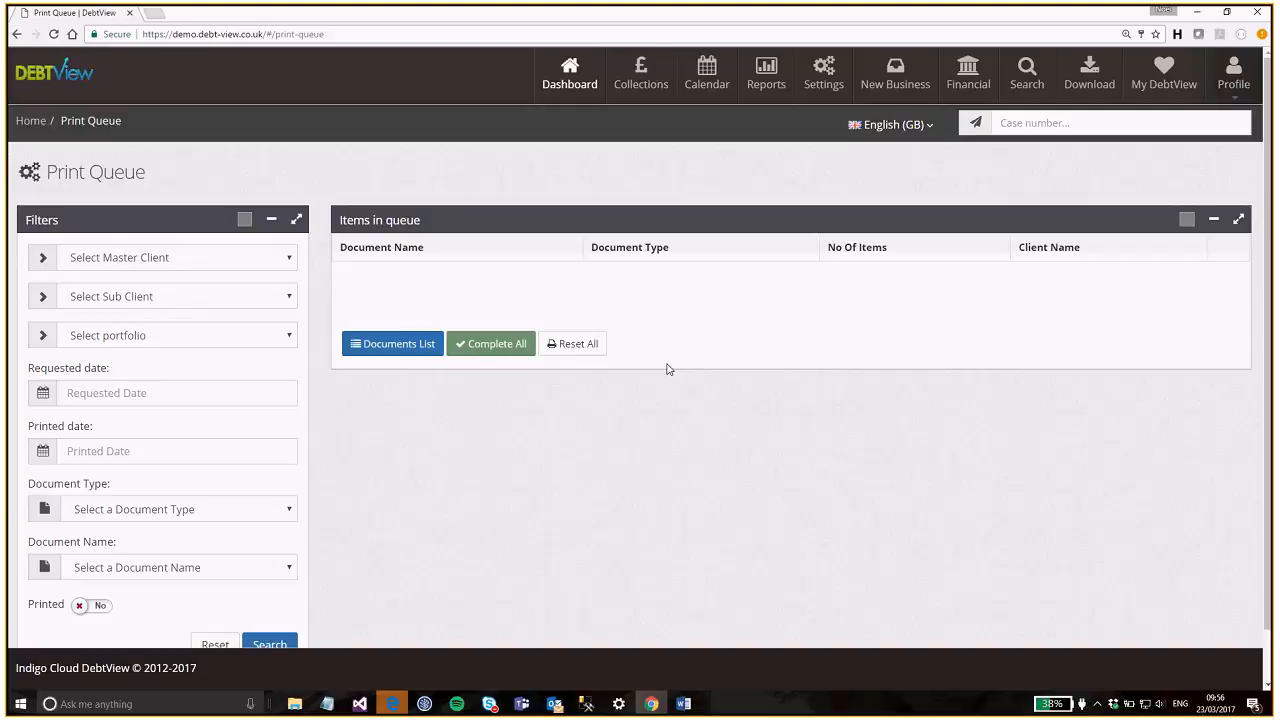
left_click(648, 84)
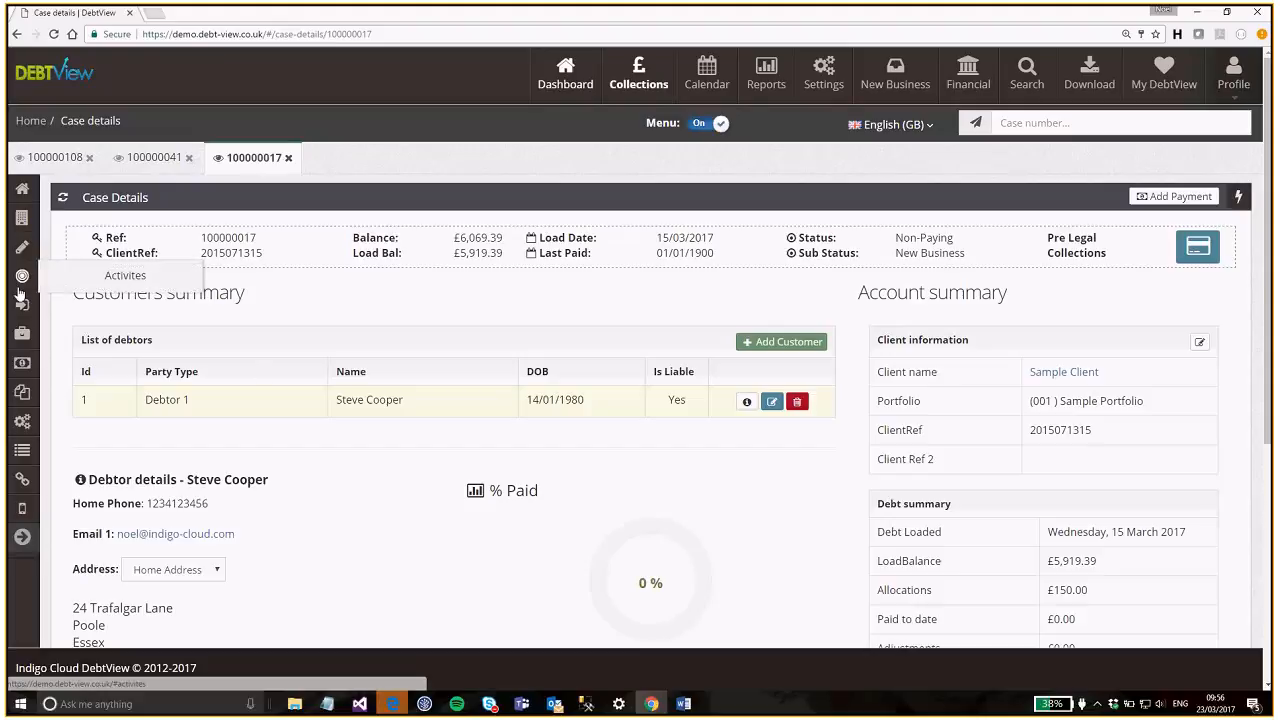
left_click(21, 280)
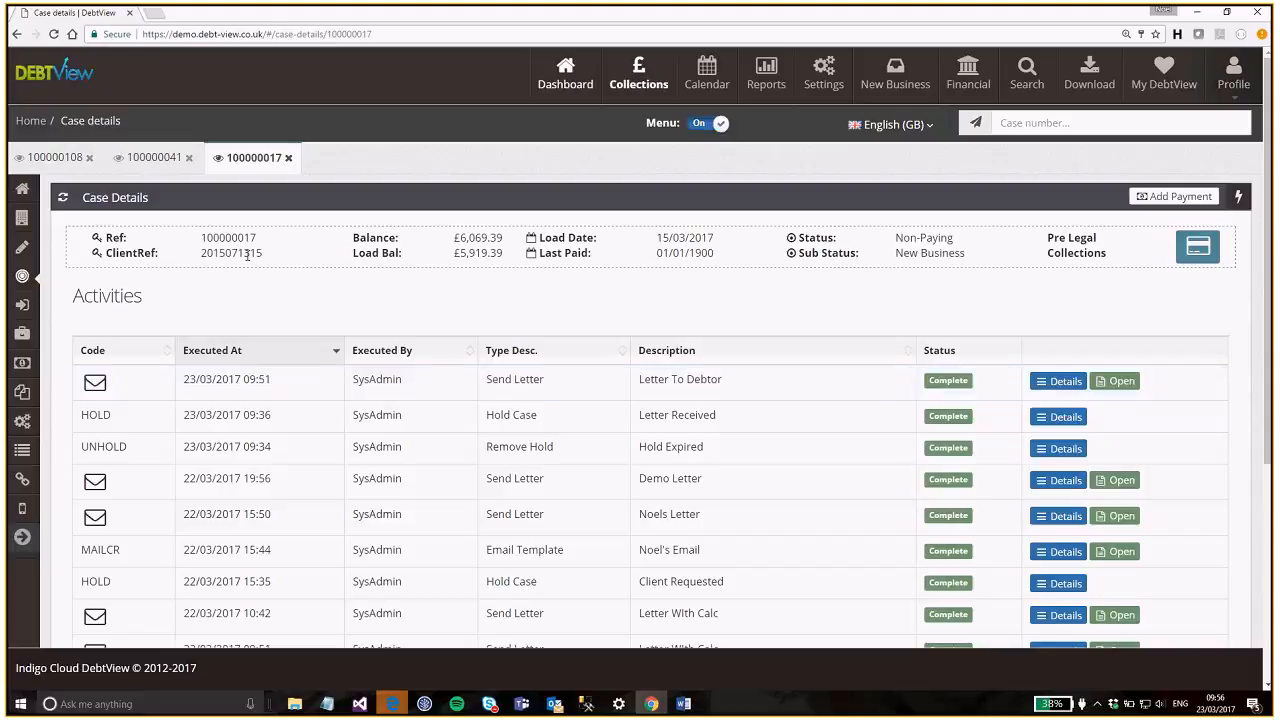
left_click(22, 188)
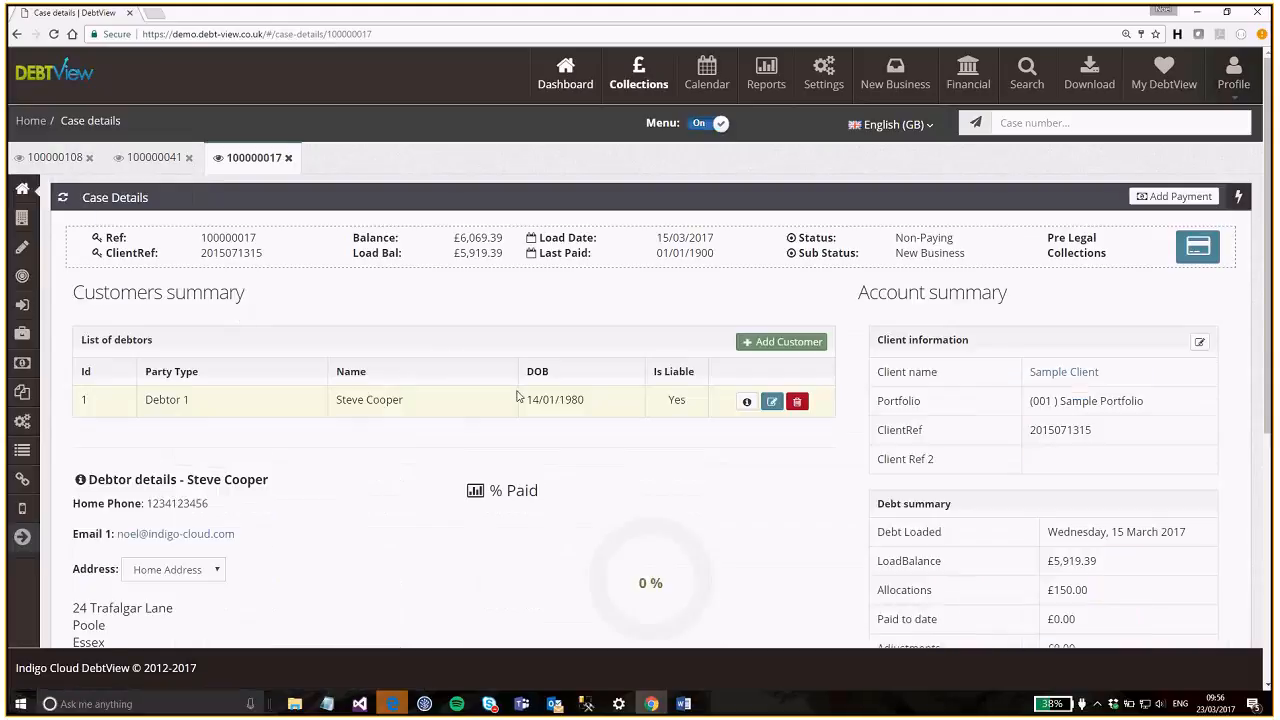